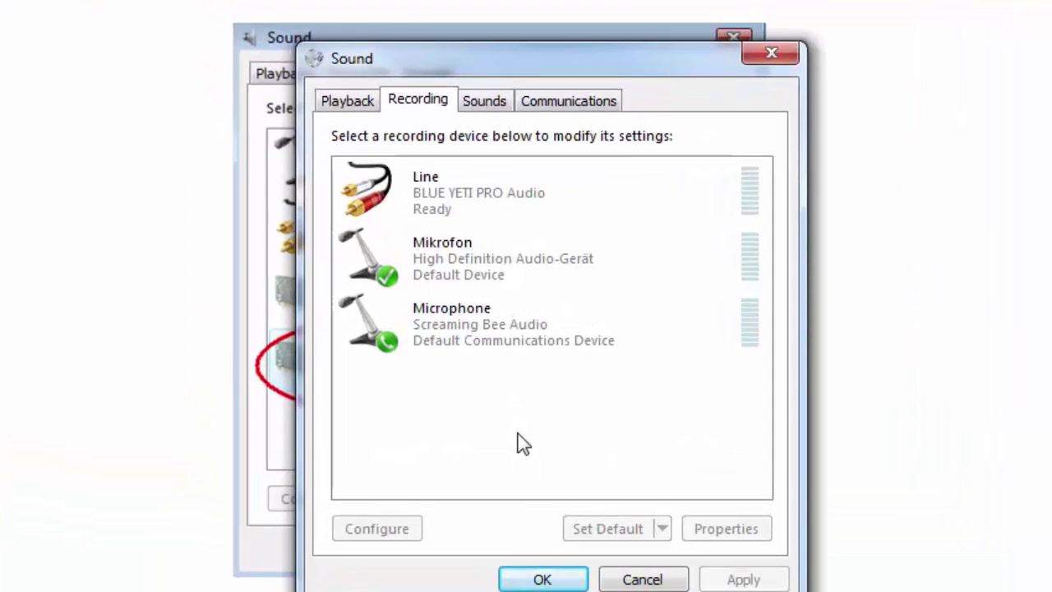
Move the Sound dialog aside to compare its recording devices with the Stereo Mix example behind it.
drag(568, 73, 775, 77)
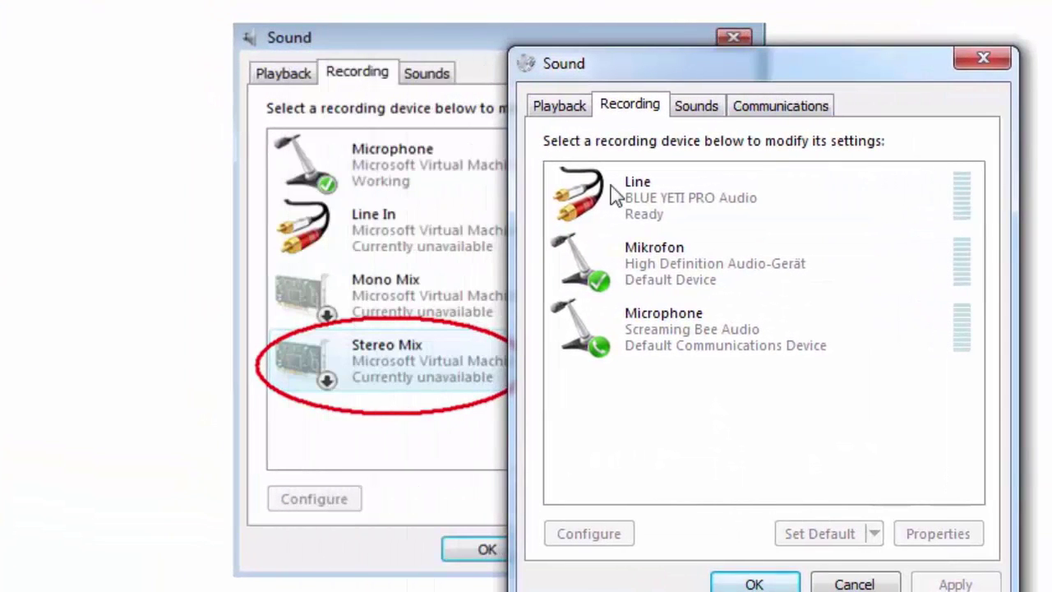
right_click(486, 423)
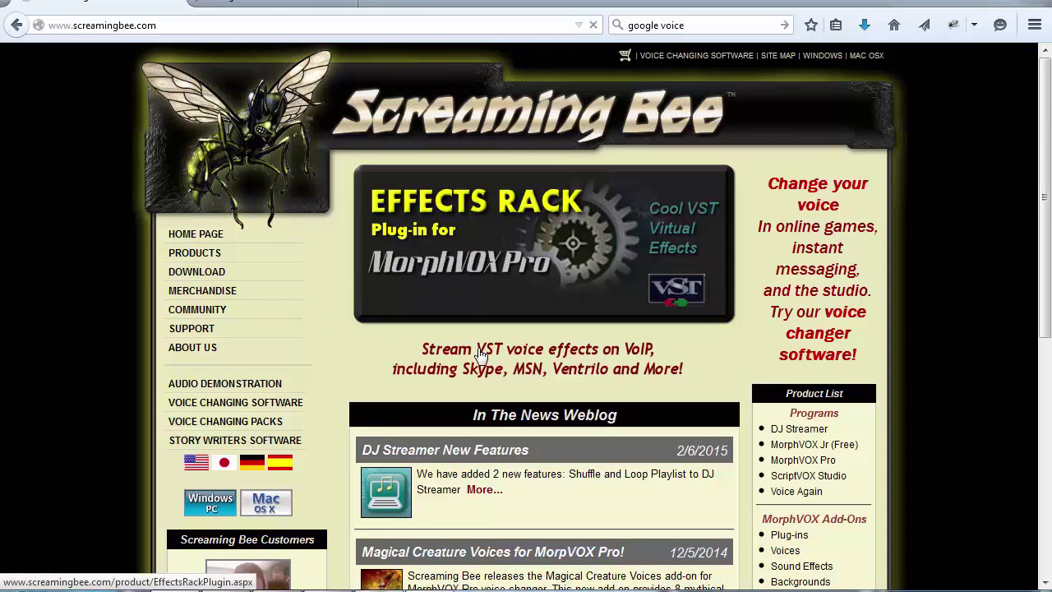
Open the products page on screamingbee.com and examine the MorphVOX Pro entry.
key(ctrl+l)
click(191, 258)
key(ctrl+l)
click(189, 256)
key(ctrl+l)
click(190, 260)
scroll(485, 383, down, 10)
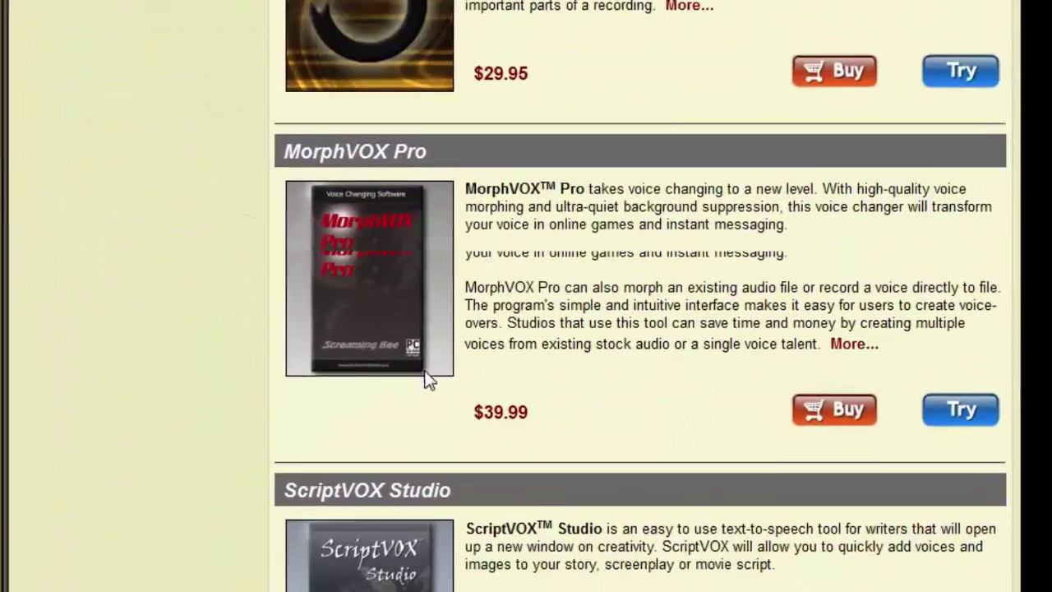
scroll(279, 91, up, 4)
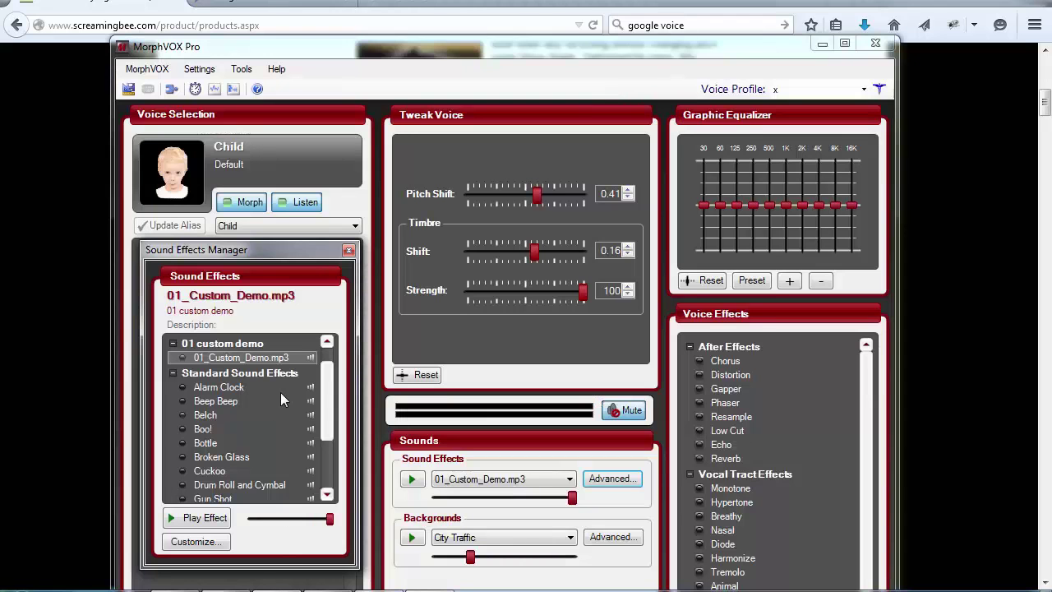
Close the Sound Effects Manager in MorphVOX Pro and turn off both Listen and Morph.
click(348, 250)
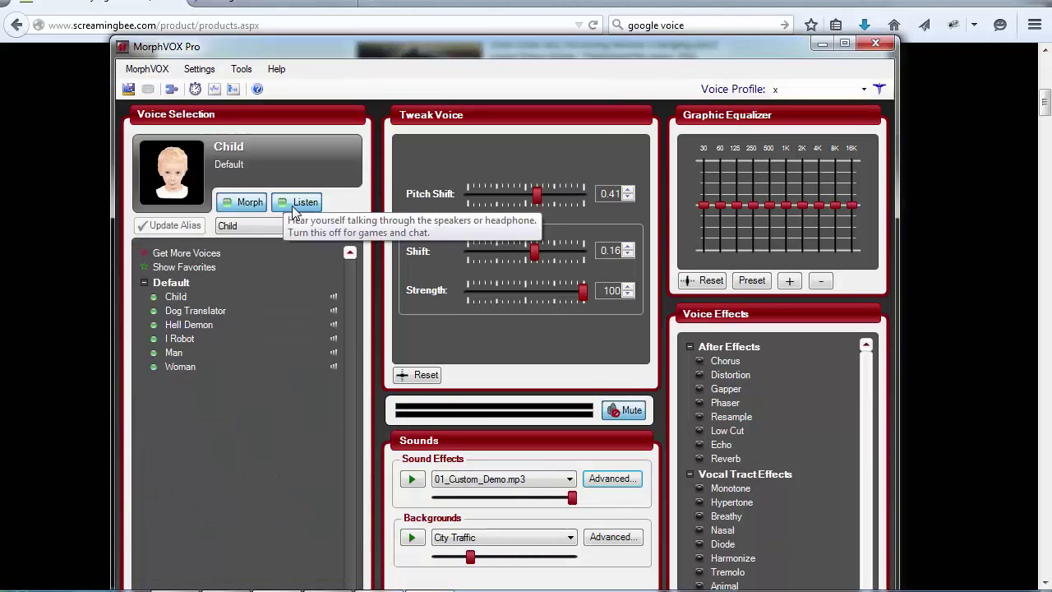
click(305, 202)
click(244, 205)
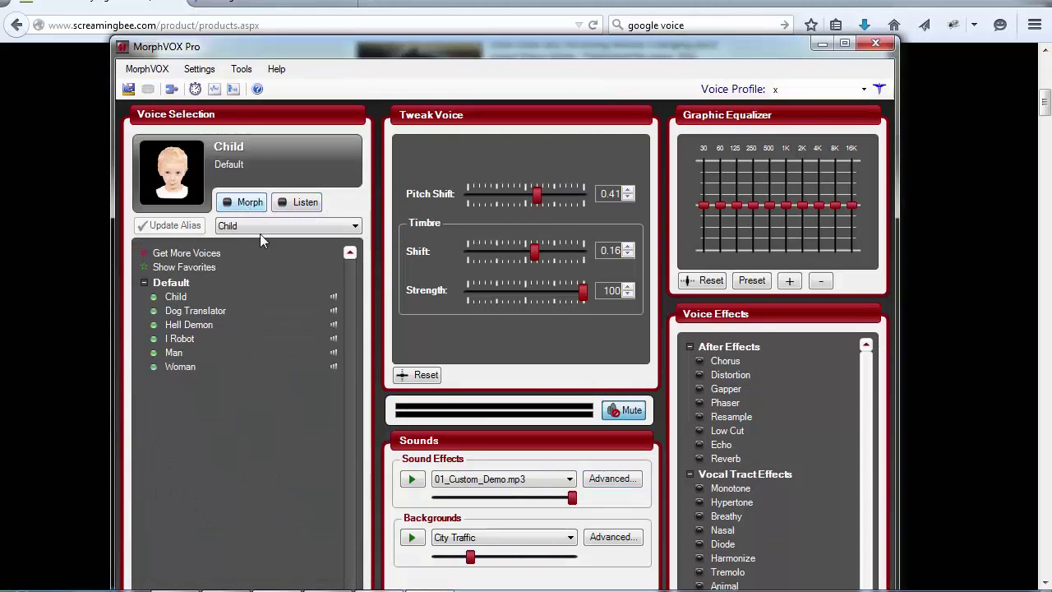
click(630, 415)
Create a new custom sound effects pack named "Test Audio file" with the Custom Sound Effects Wizard.
click(613, 479)
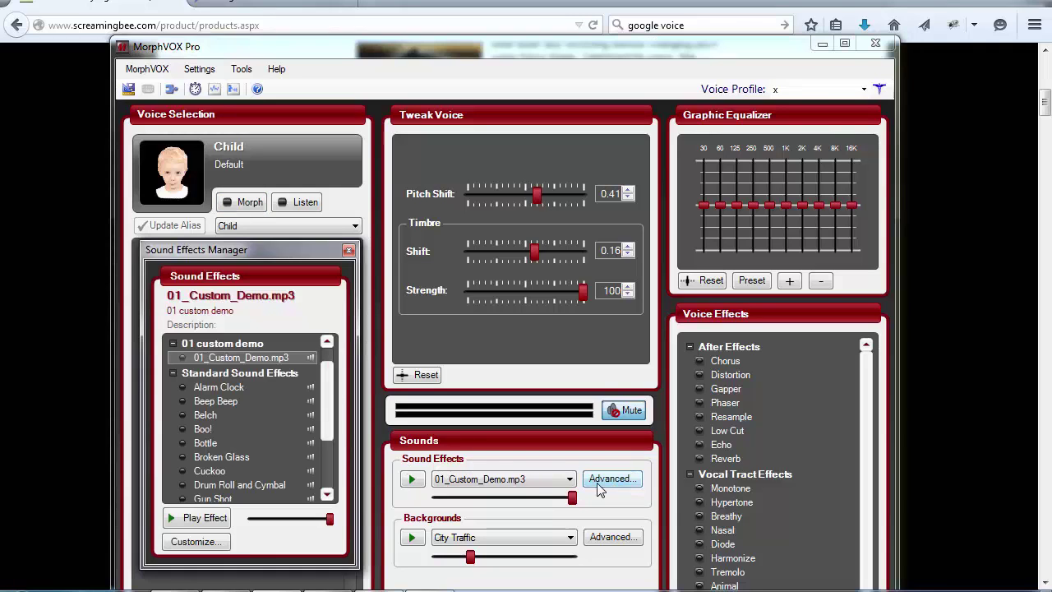
click(188, 548)
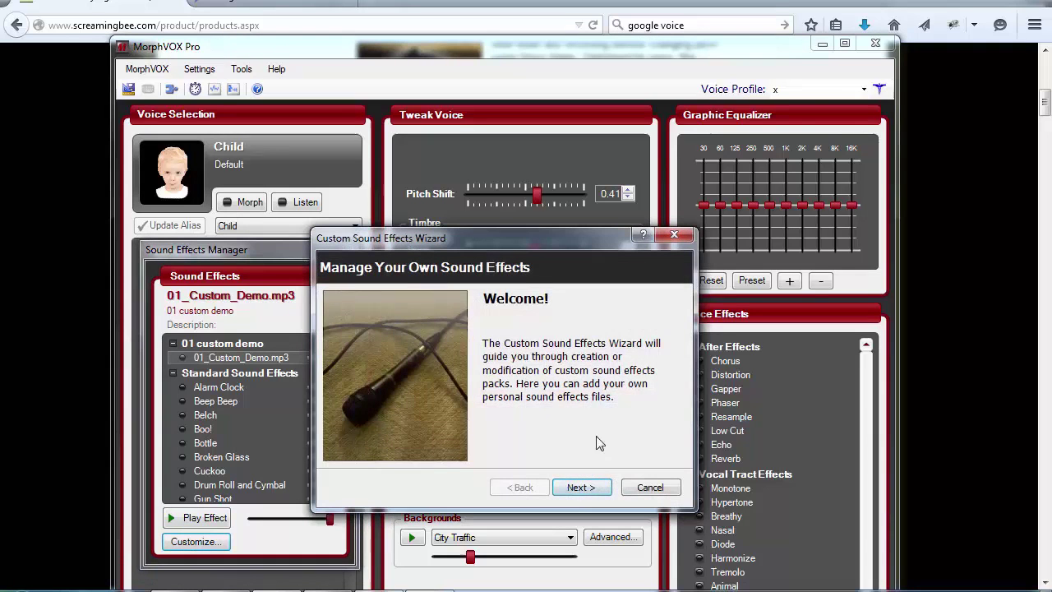
click(580, 488)
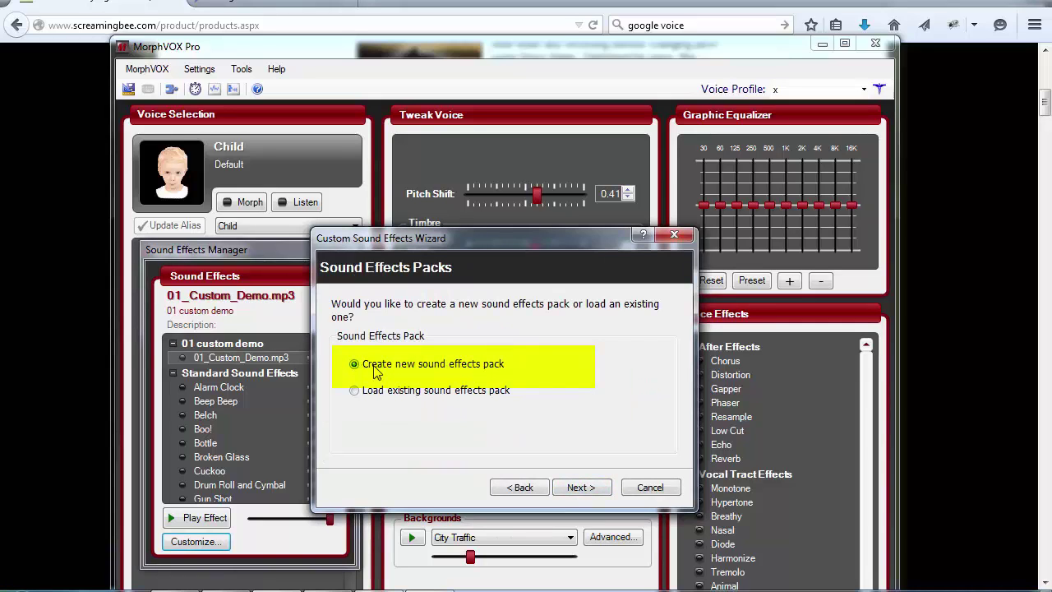
click(580, 488)
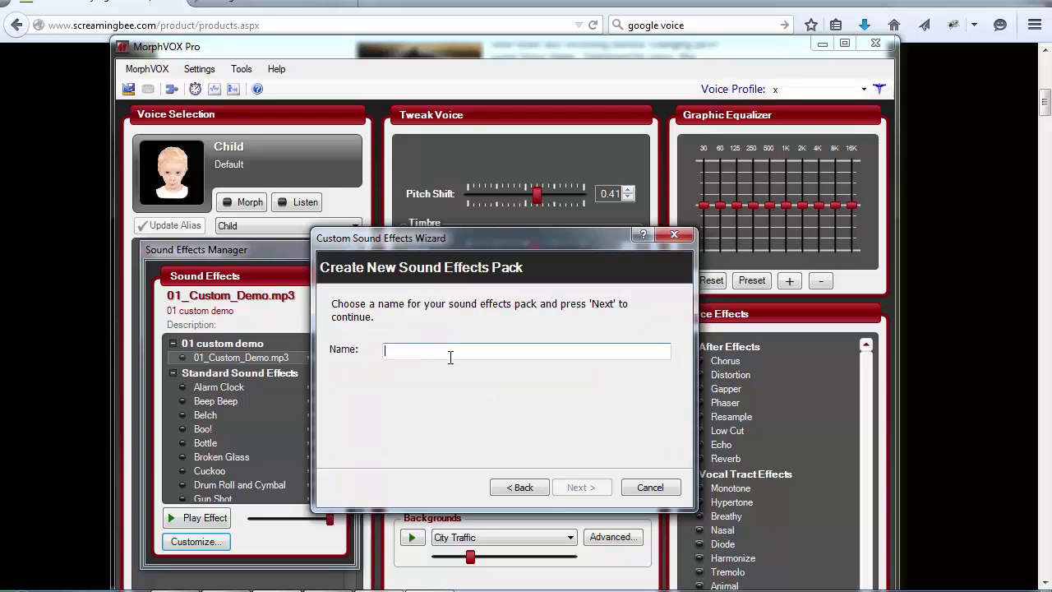
click(581, 488)
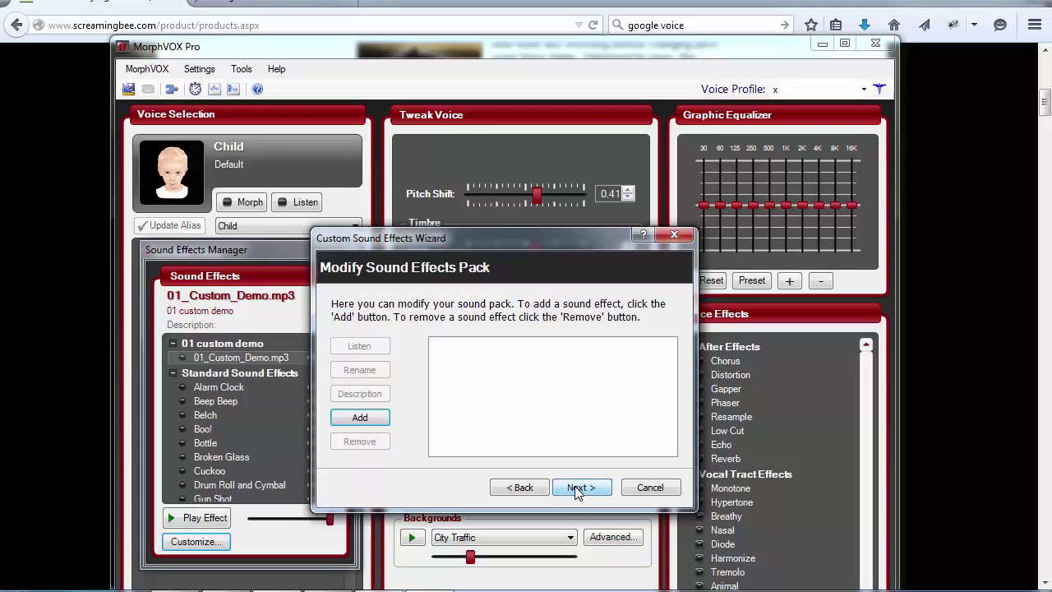
Add EzrasVoice Test Audio.mp3 to the new sound effects pack, save the pack and finish the wizard.
click(360, 418)
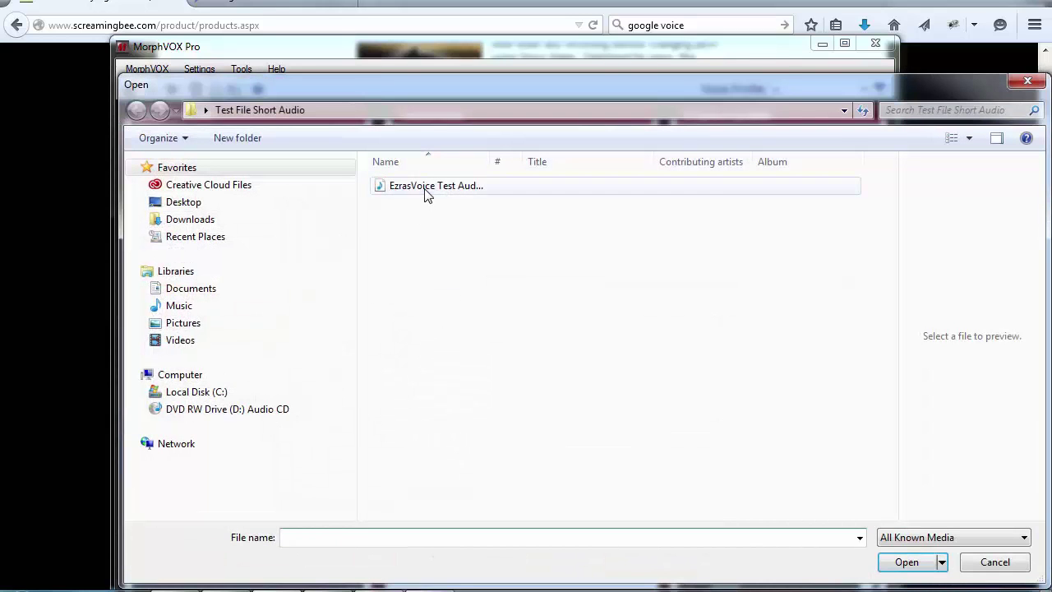
double_click(428, 187)
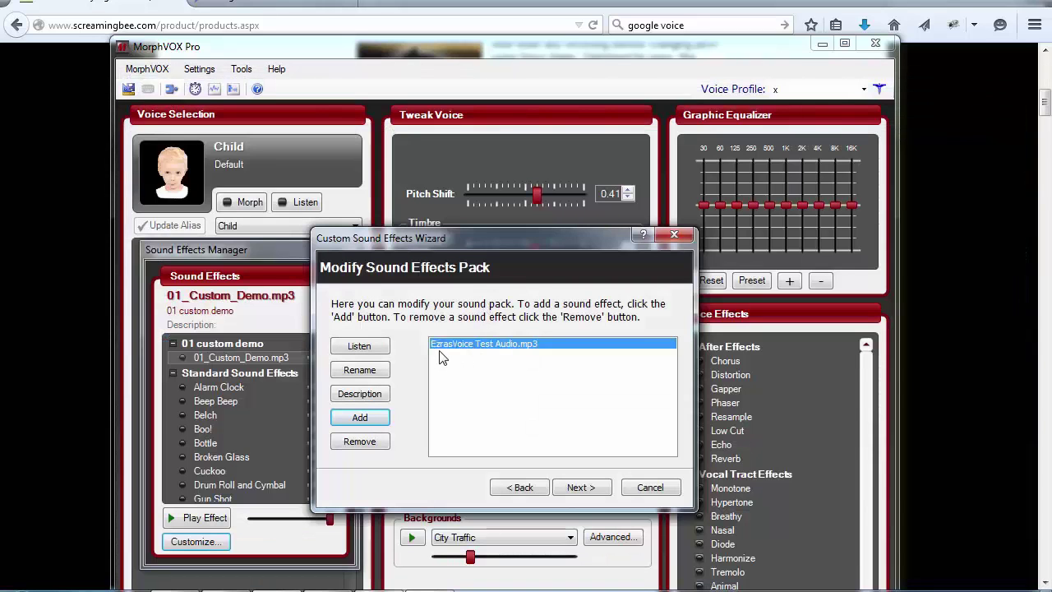
click(589, 489)
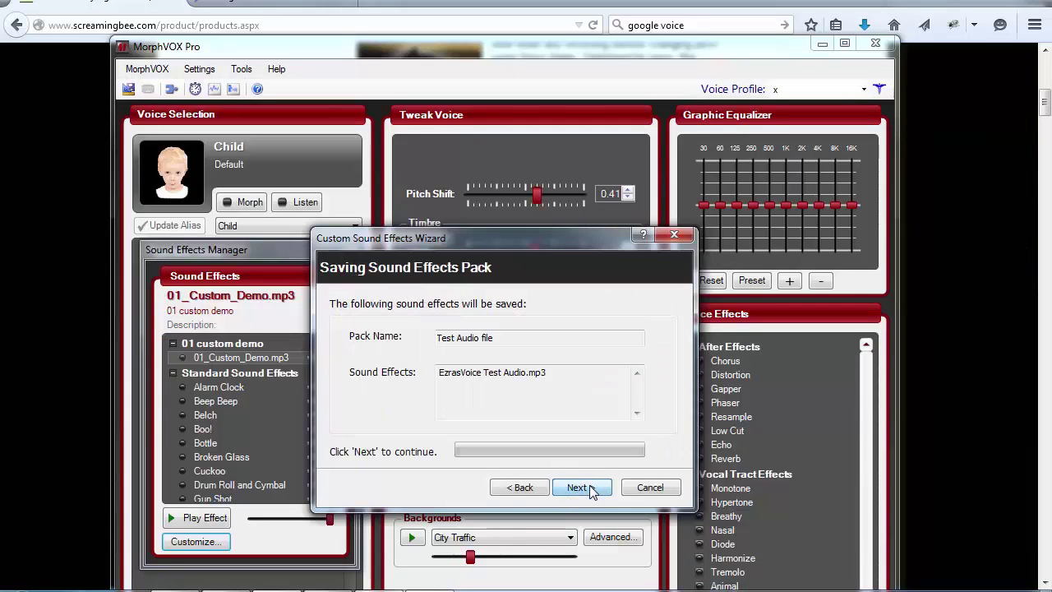
click(588, 488)
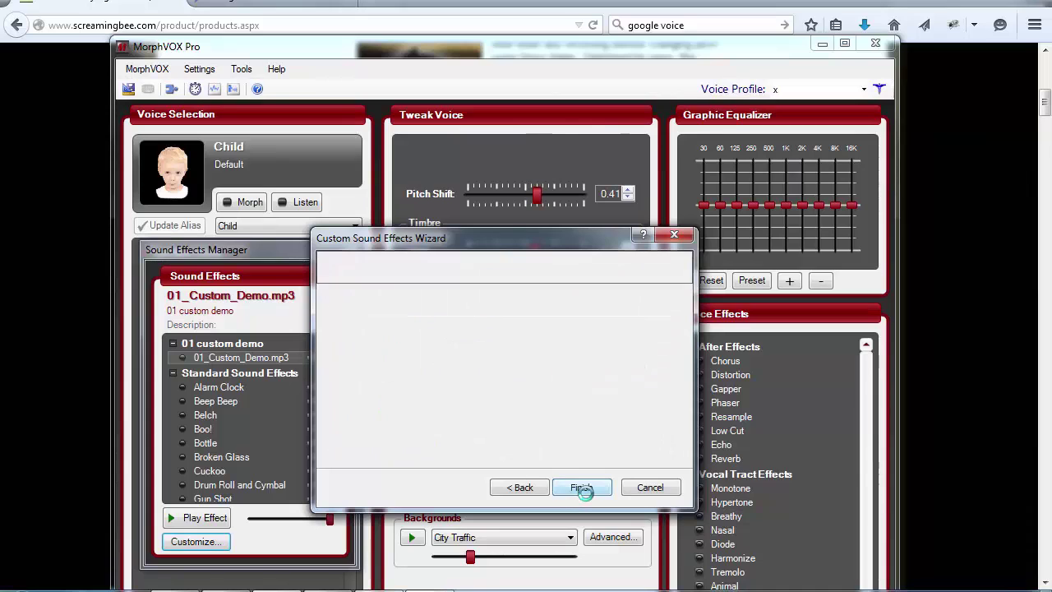
click(582, 487)
Select EzrasVoice Test Audio.mp3 in the Test Audio file pack, play it as a test and stop playback.
scroll(314, 463, down, 3)
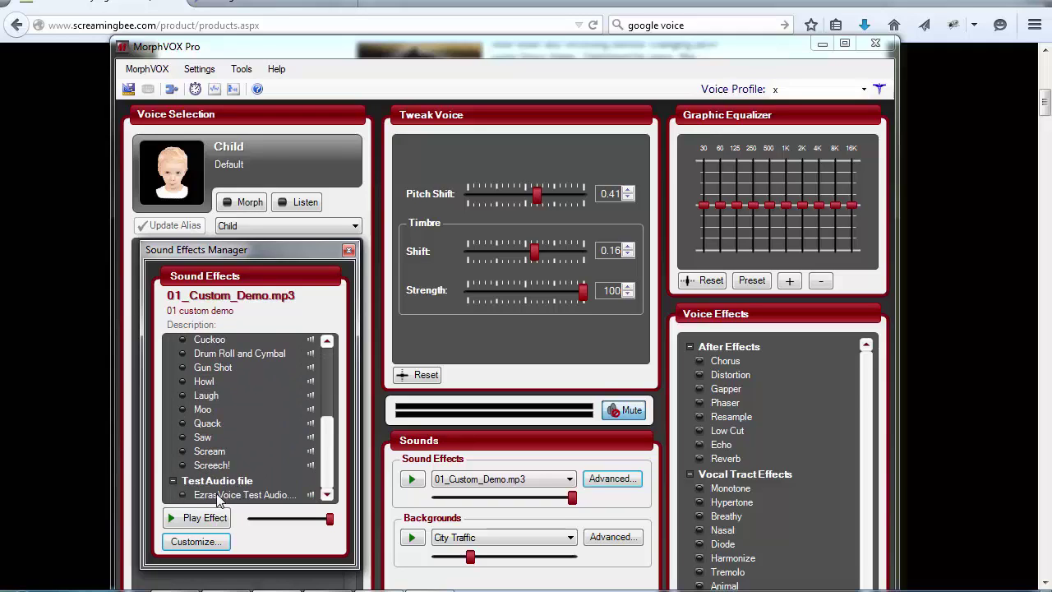
click(219, 496)
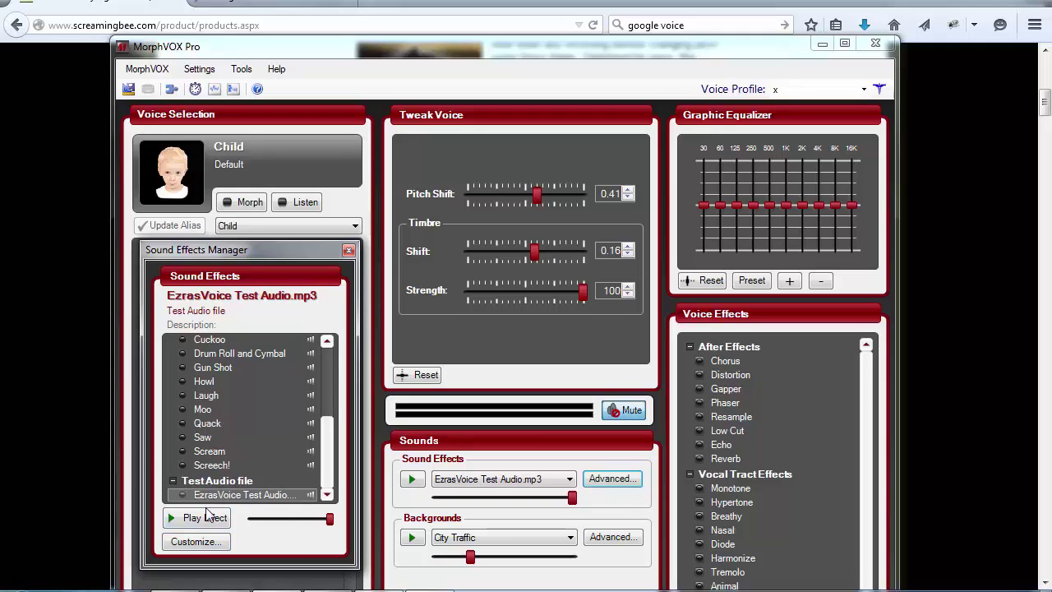
click(207, 521)
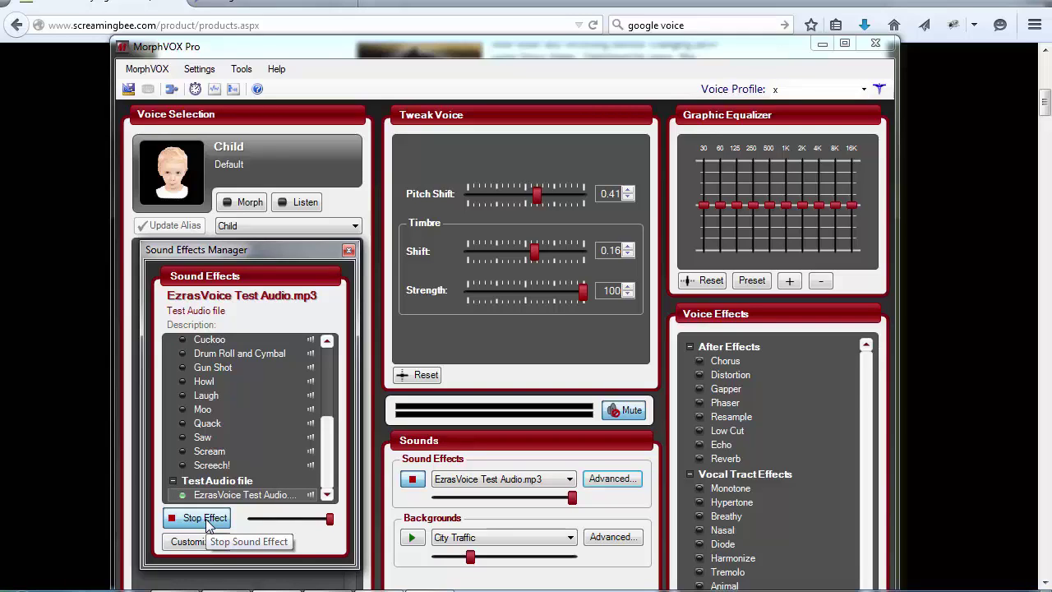
click(208, 520)
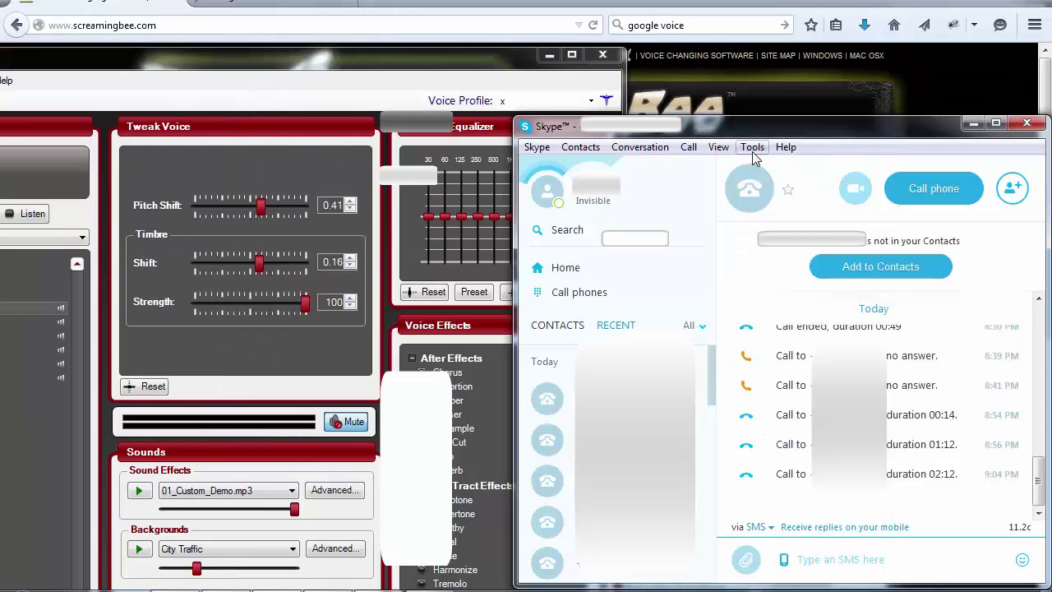
Switch to Skype and save its audio settings with Microphone (Screaming Bee Audio) as the microphone.
click(754, 153)
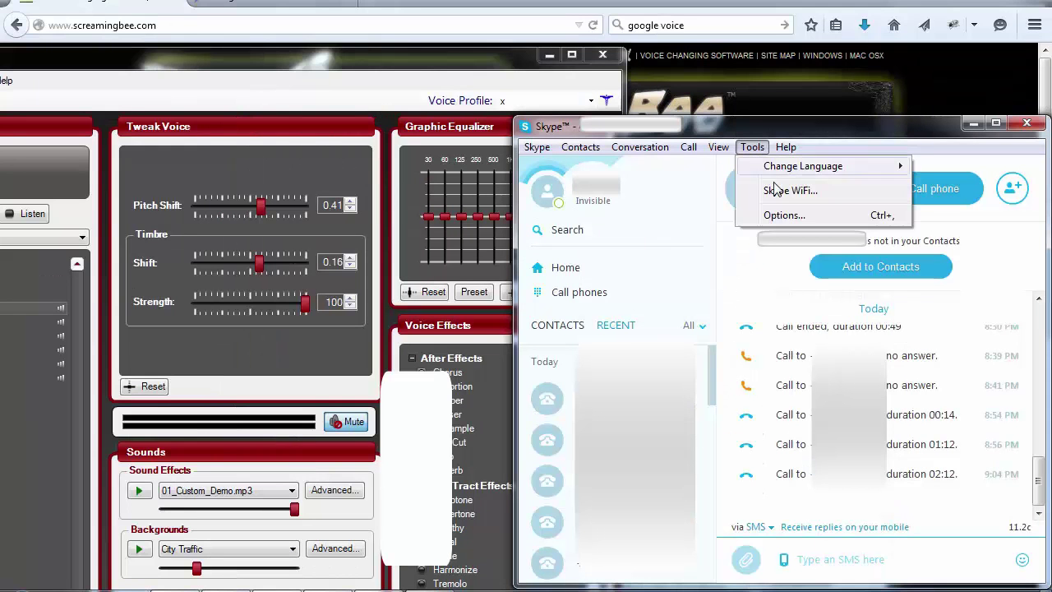
click(782, 215)
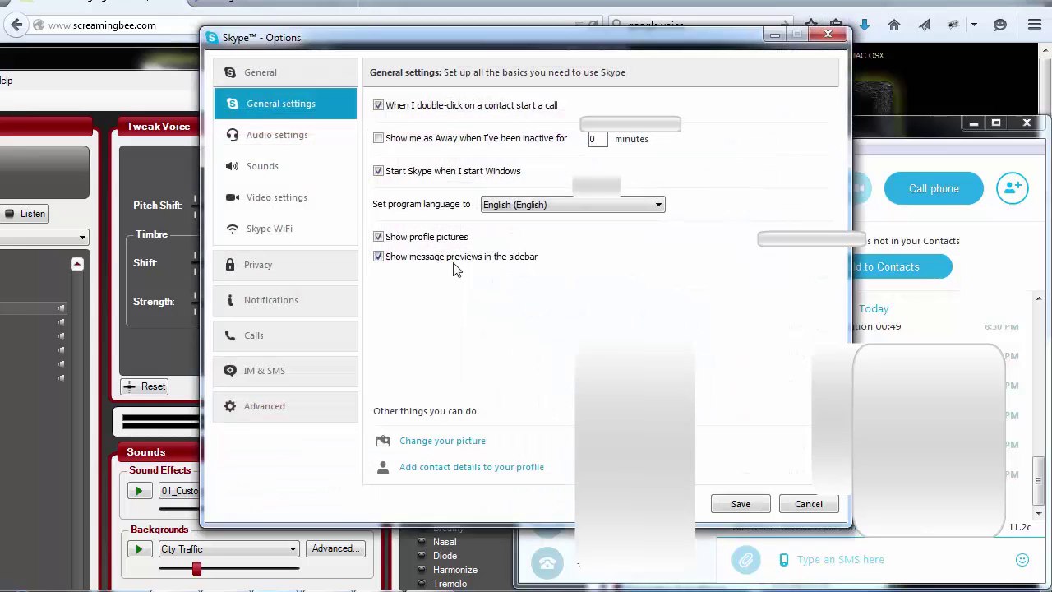
click(254, 140)
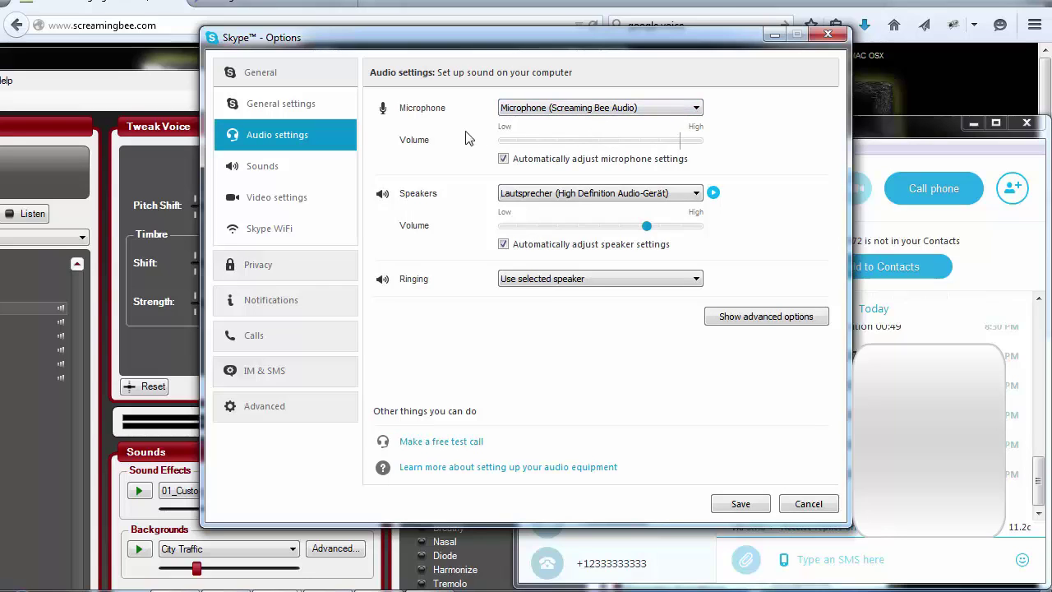
click(755, 507)
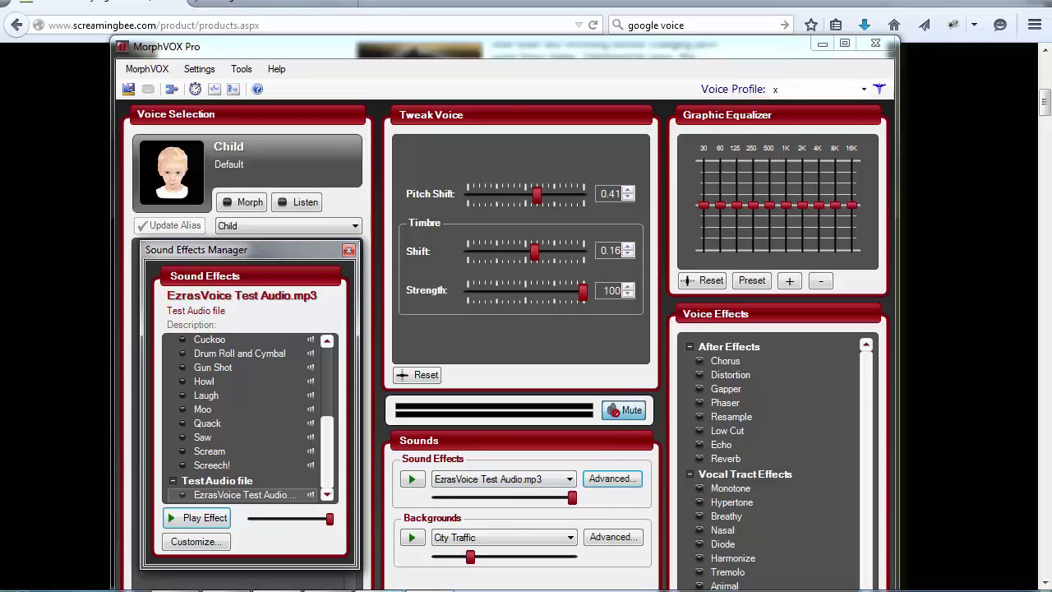
Call the phone number from Skype and play EzrasVoice Test Audio.mp3 from MorphVOX Pro into the call.
key(alt+Tab)
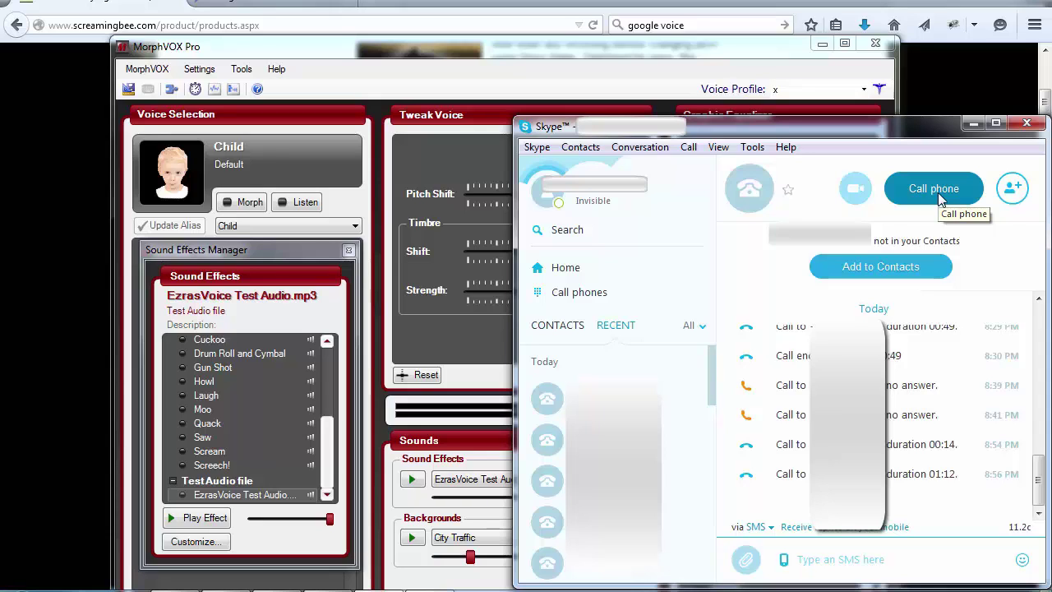
click(941, 197)
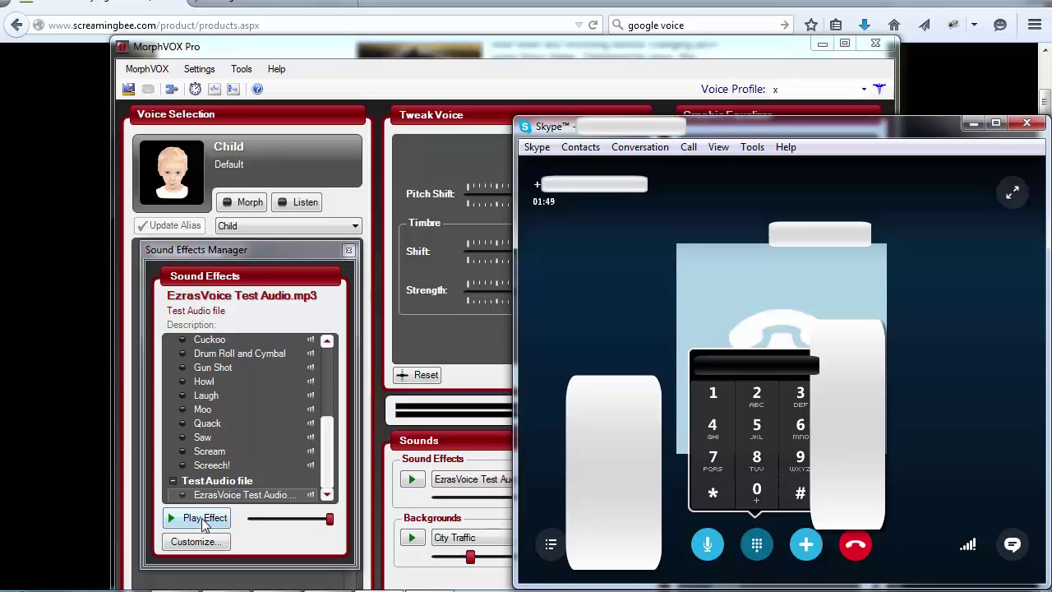
click(203, 517)
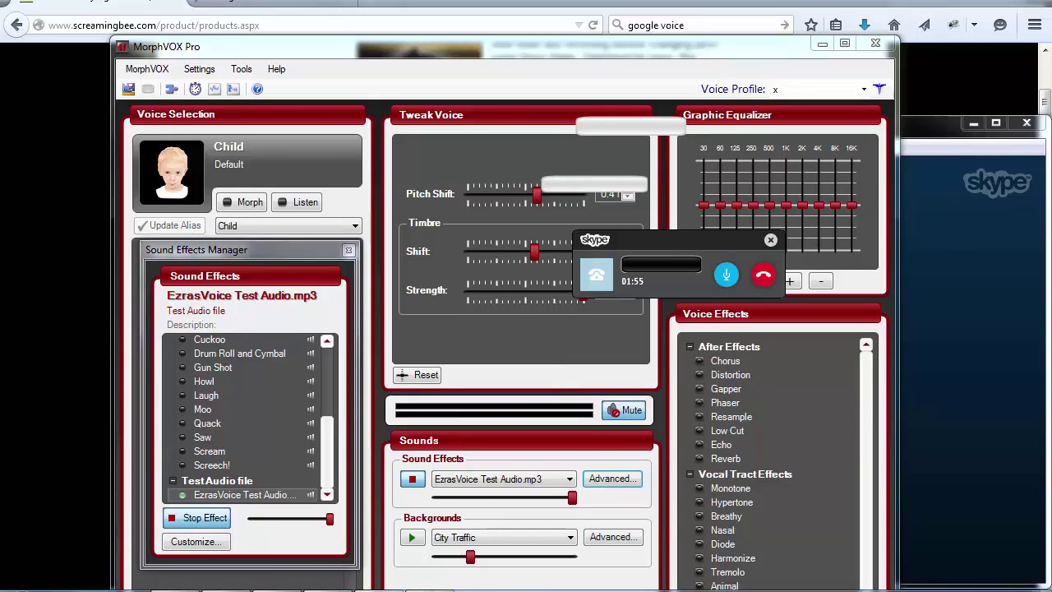
Stop the sound effect after the recording, bring up the Skype call's dial pad and end the call.
click(370, 456)
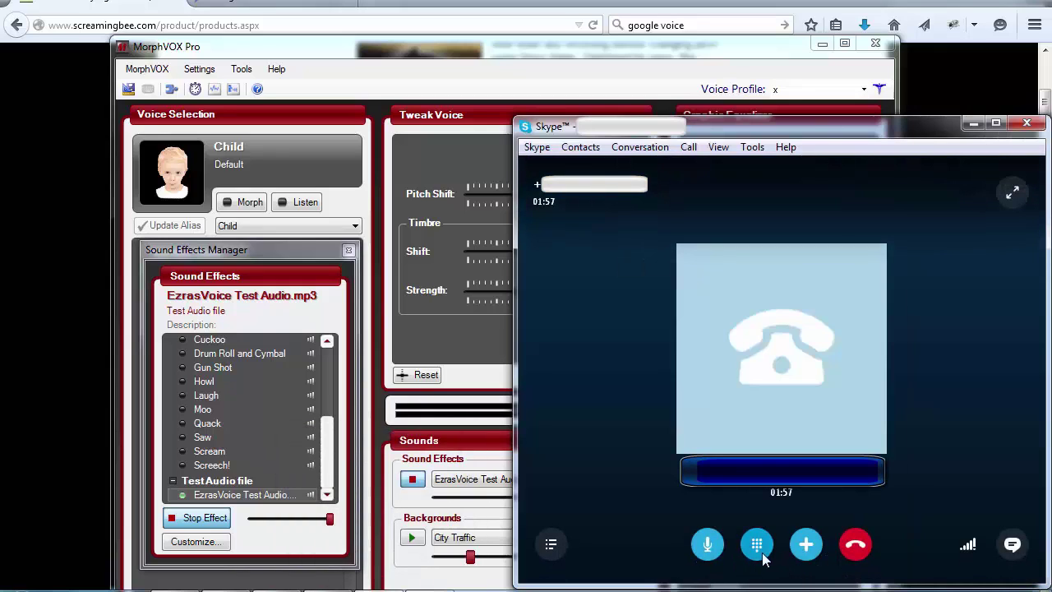
click(758, 546)
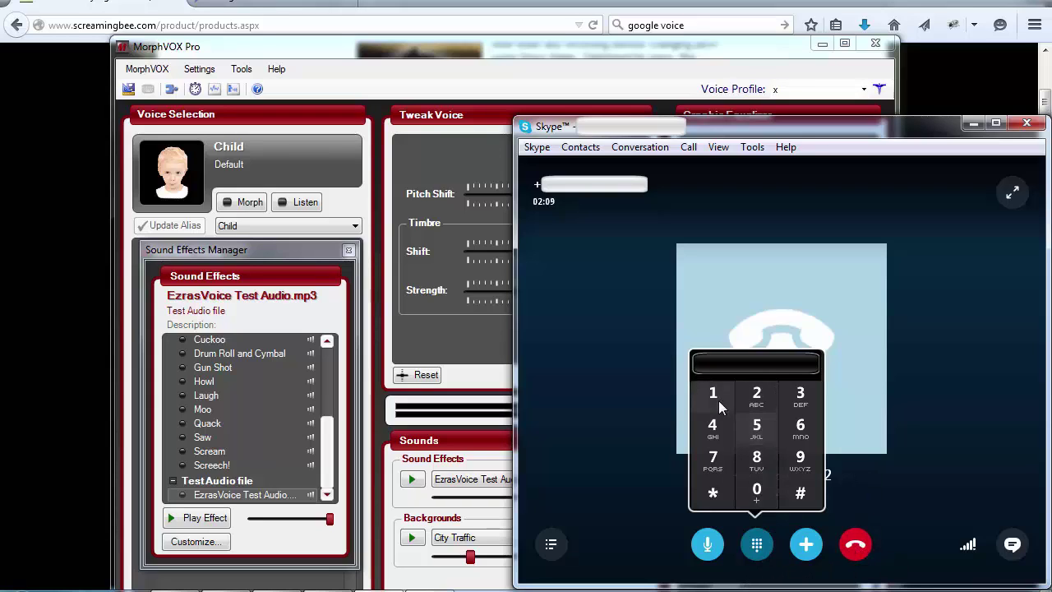
click(858, 549)
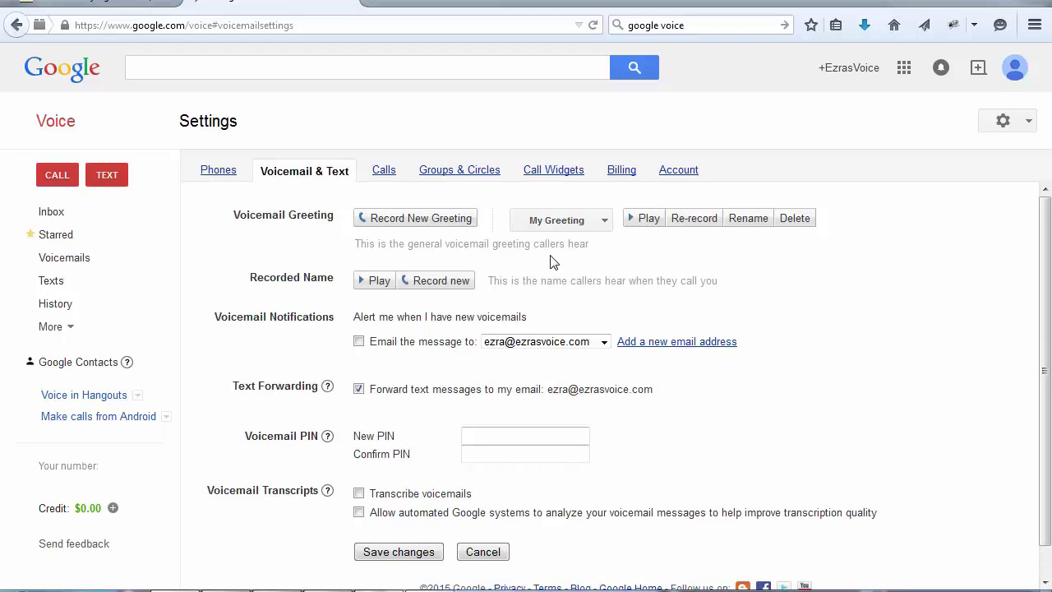
Switch to the Google Voice voicemail settings and view the available voicemail greetings without changing the selected one.
click(606, 222)
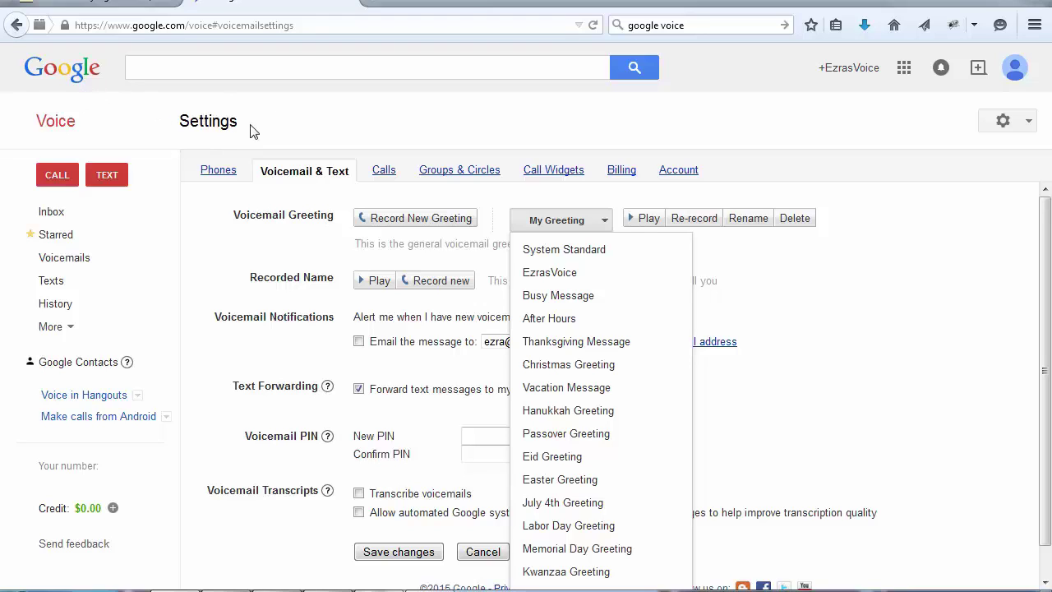
click(824, 275)
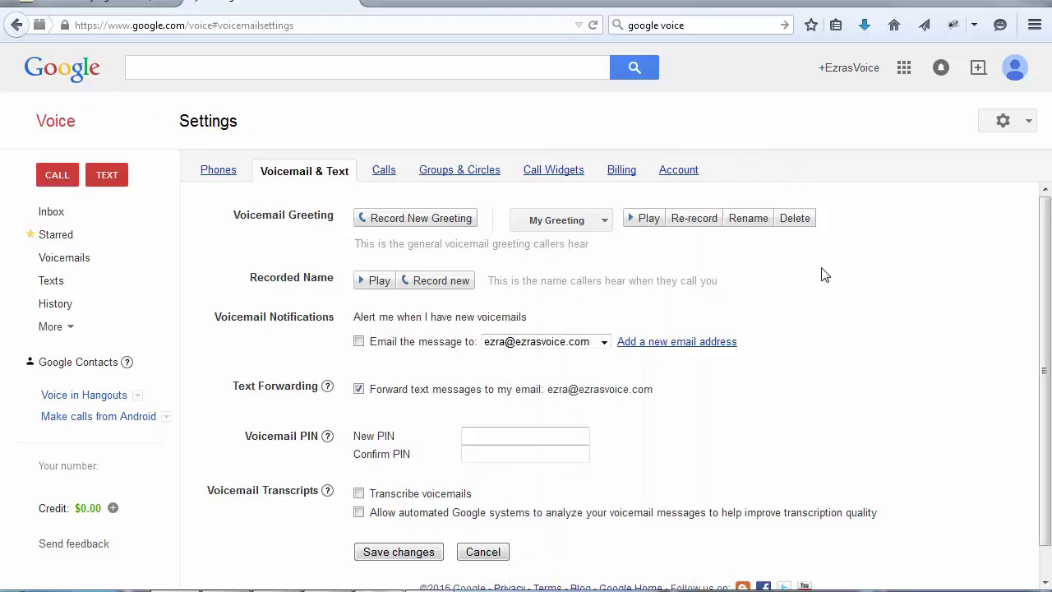
Open the phone settings in Google Voice and highlight the work forwarding number.
click(1004, 123)
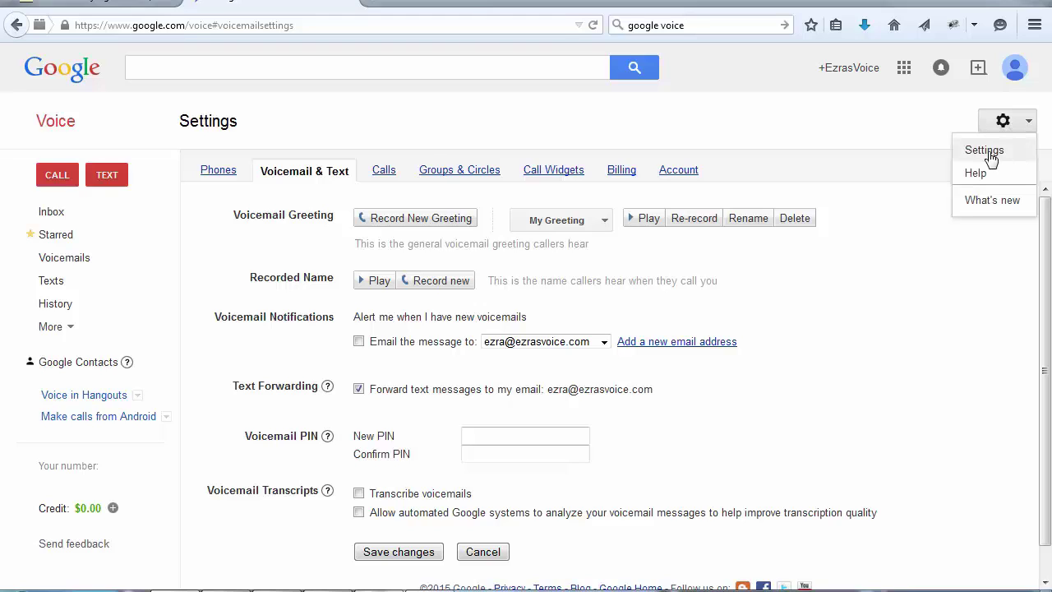
click(991, 156)
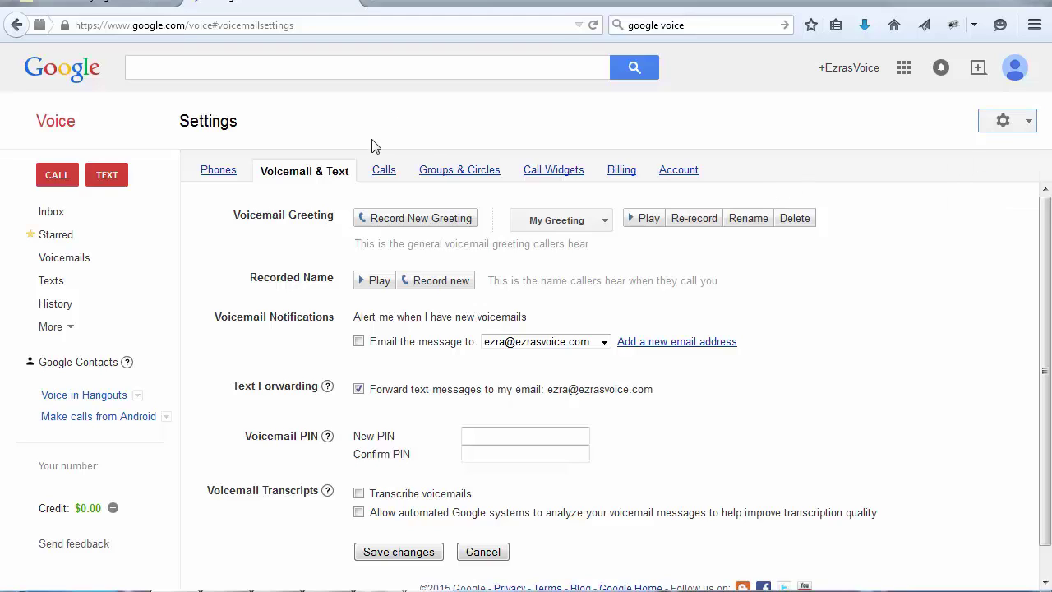
click(216, 173)
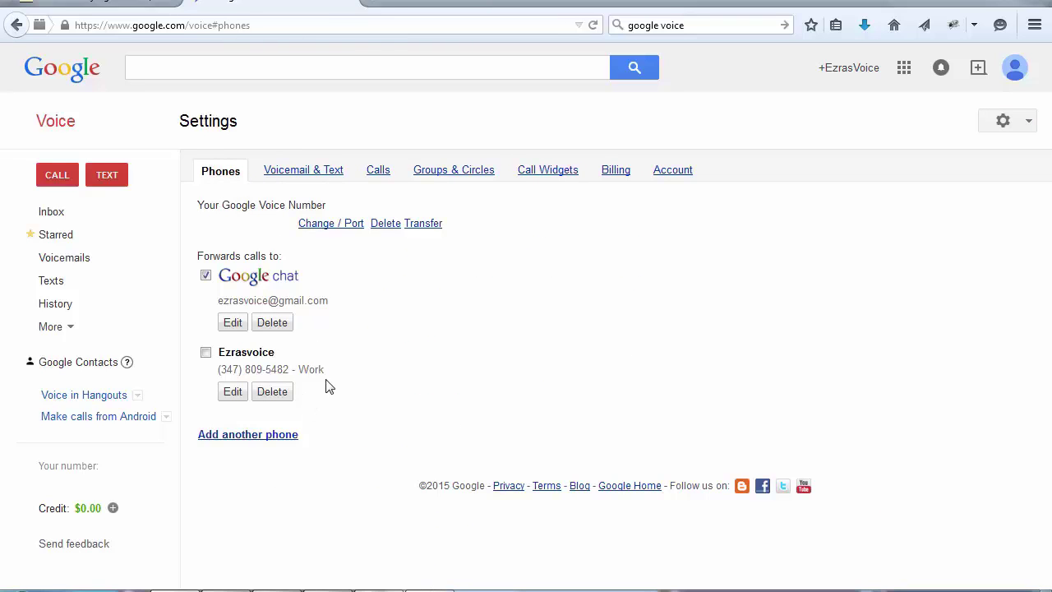
drag(296, 369, 219, 368)
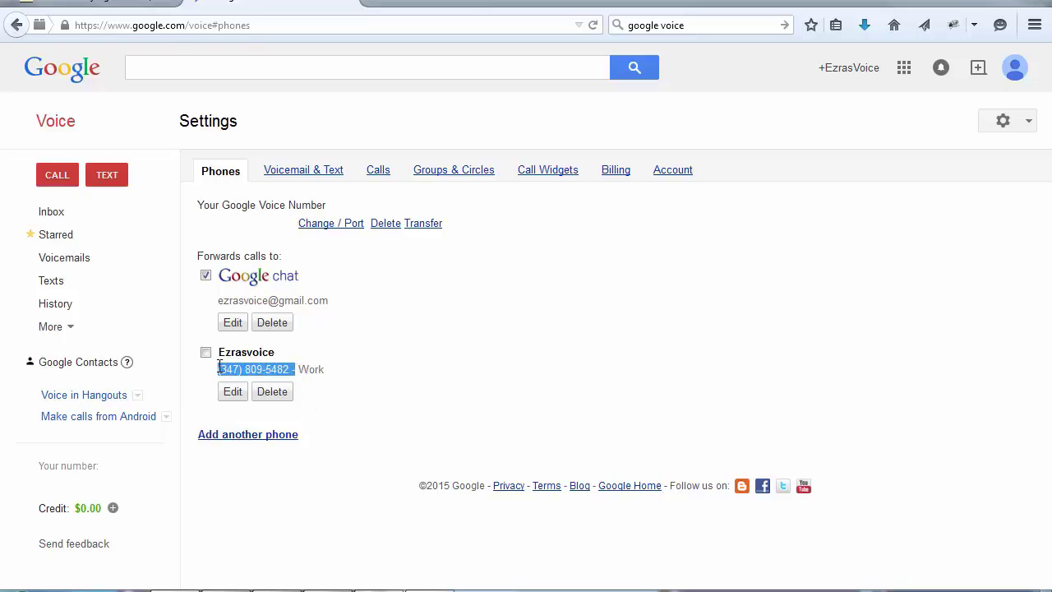
Create a new voicemail greeting named Holiday Greeting in the voicemail settings, without making it the default greeting for callers.
click(305, 398)
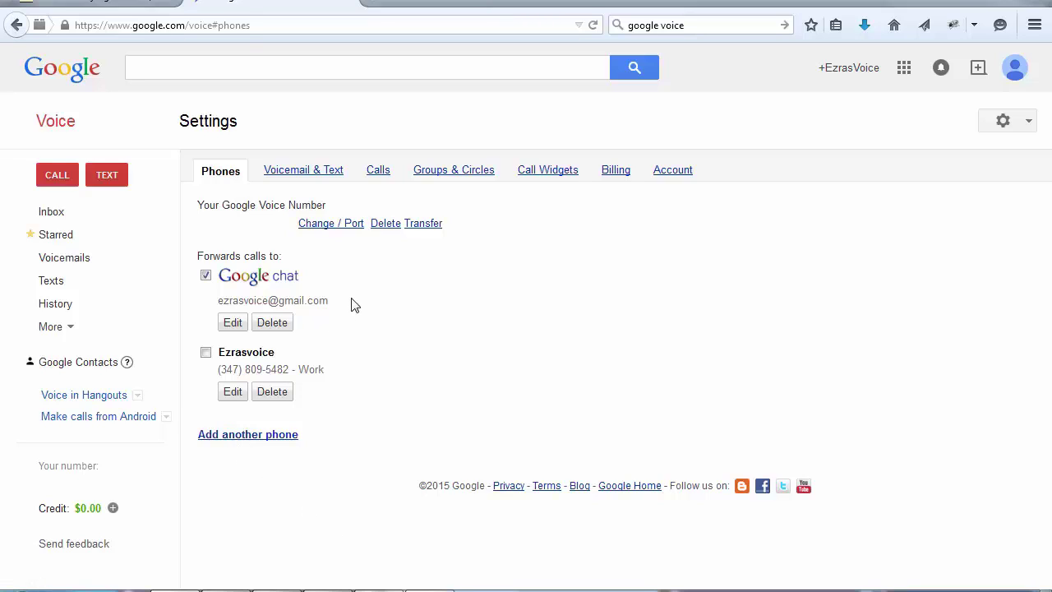
click(296, 176)
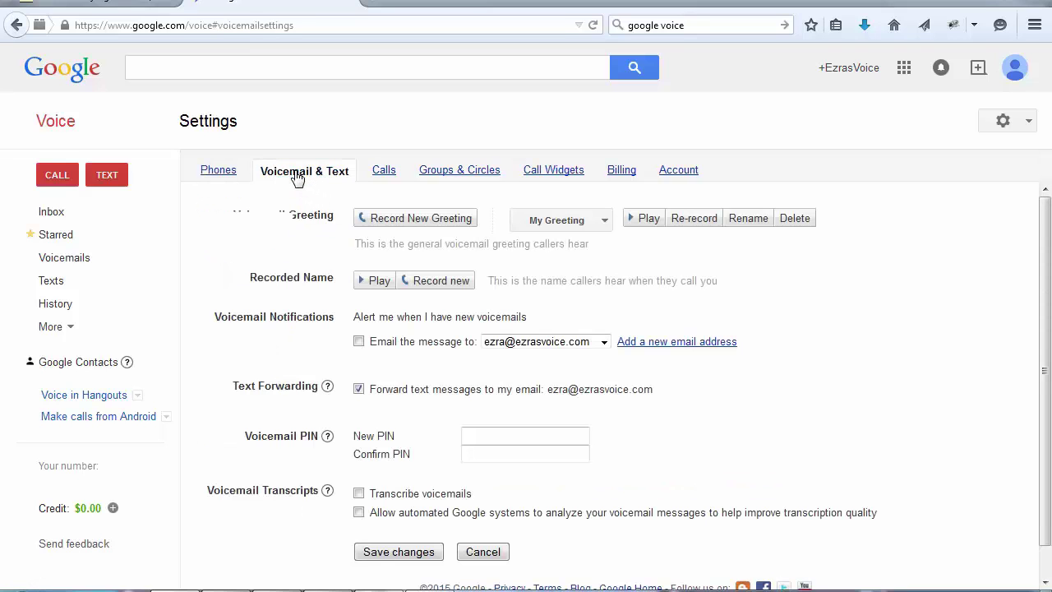
click(398, 224)
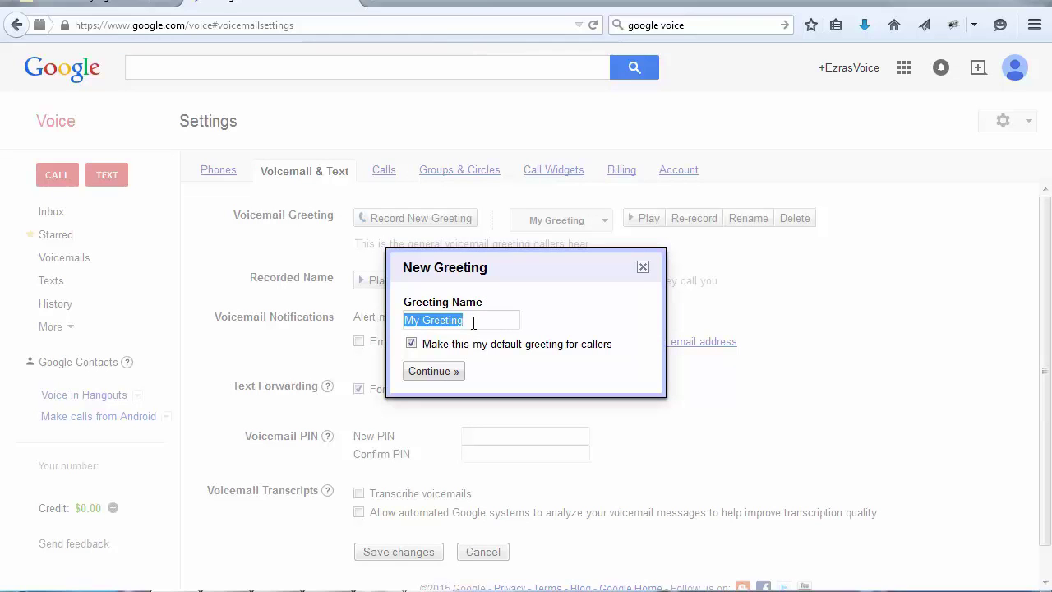
text(Holi)
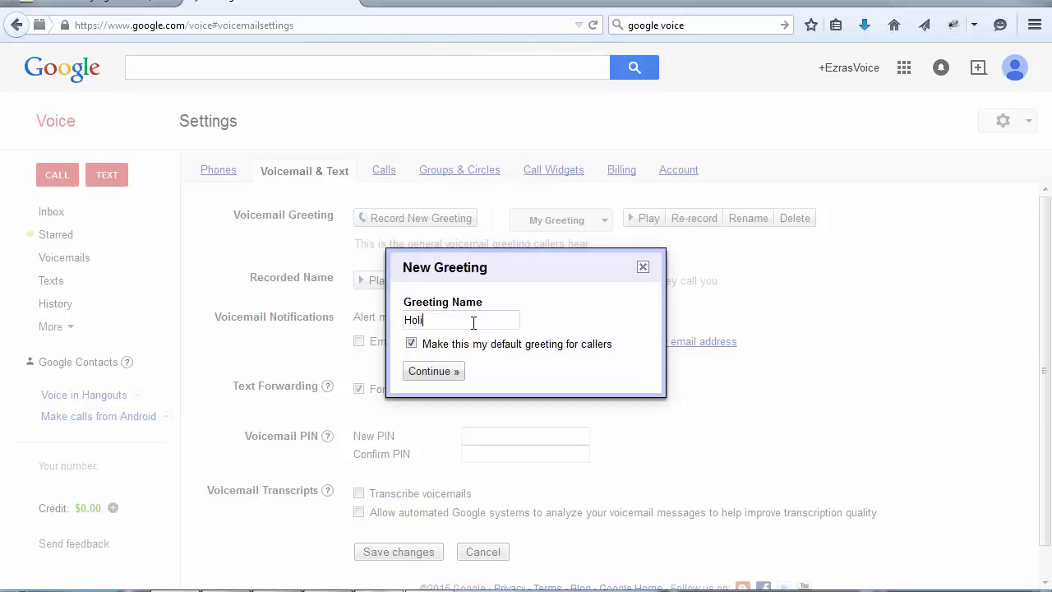
text(day Greeting)
click(411, 344)
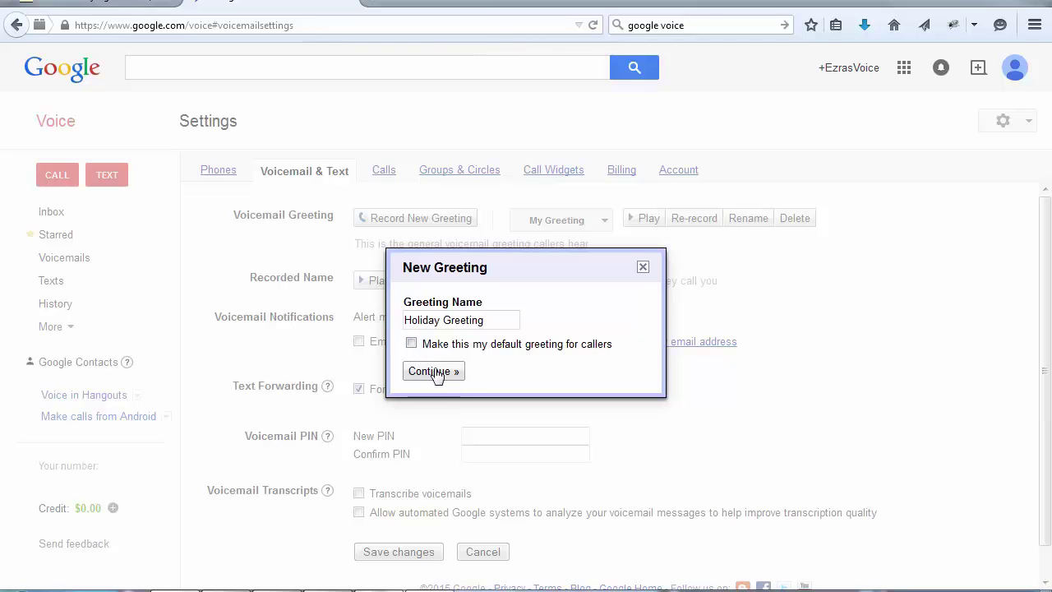
click(452, 375)
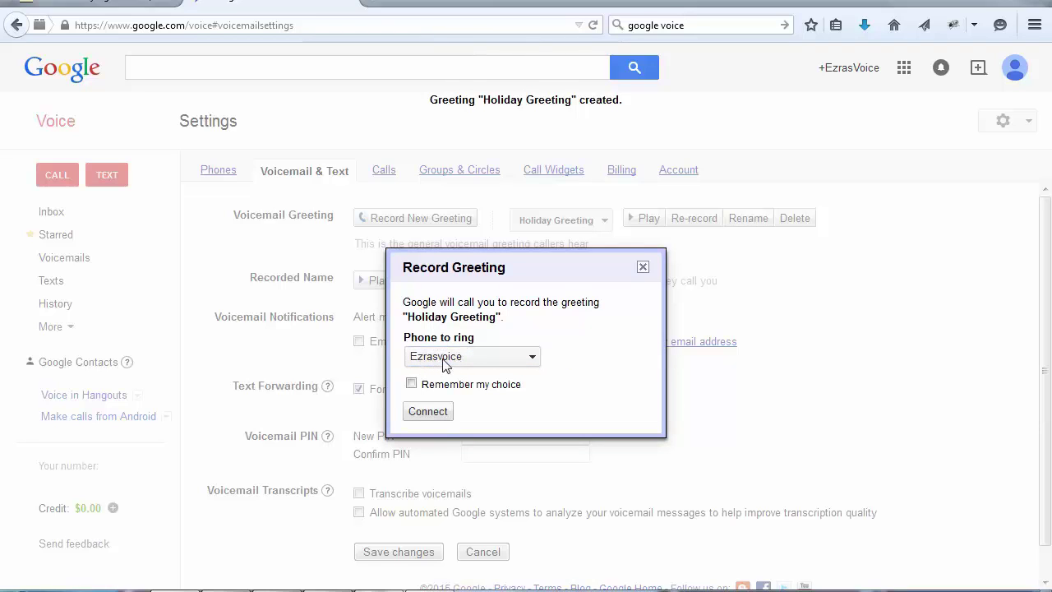
Get MorphVOX Pro ready beside the browser and have Google Voice call the Ezrasvoice phone to record the Holiday Greeting.
click(535, 362)
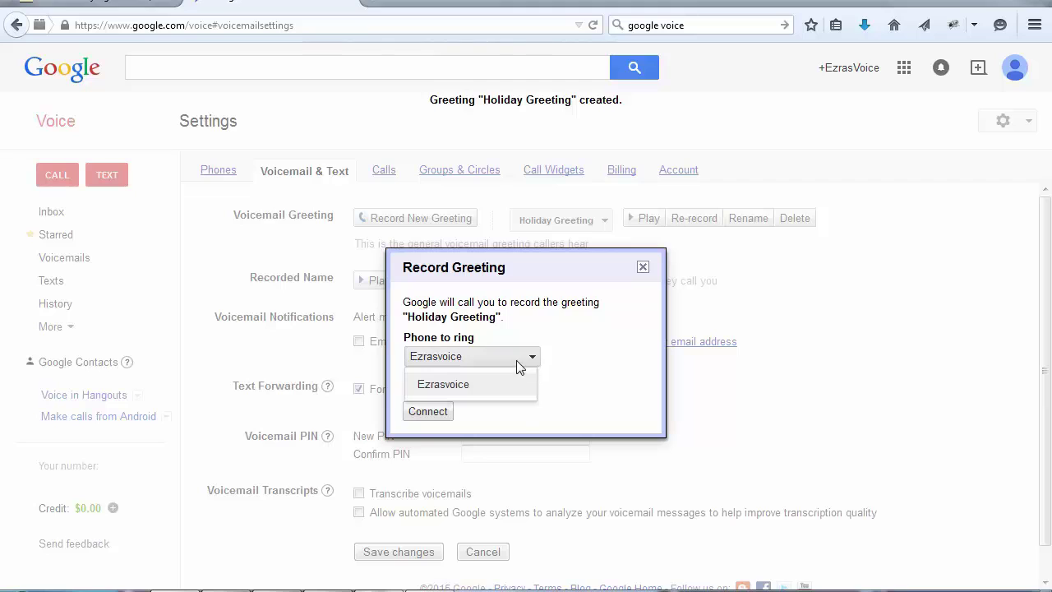
click(548, 356)
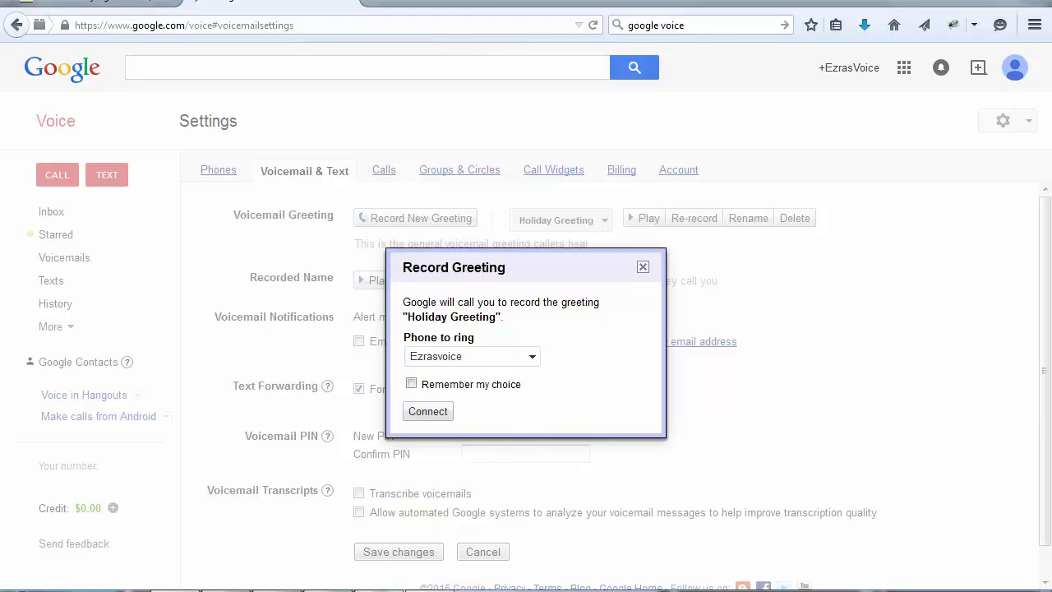
key(alt+Tab)
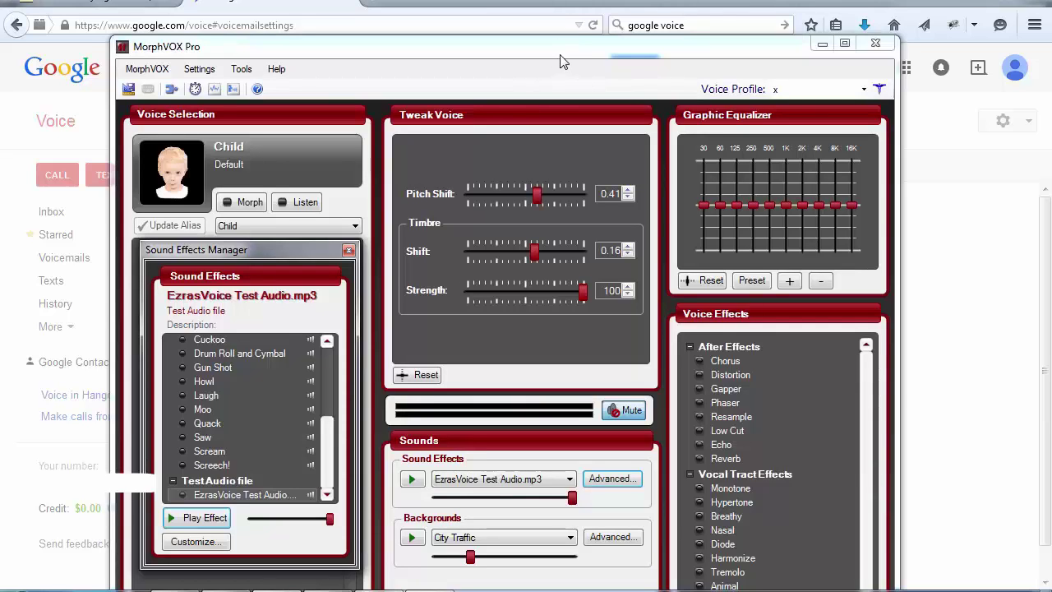
drag(510, 50, 344, 41)
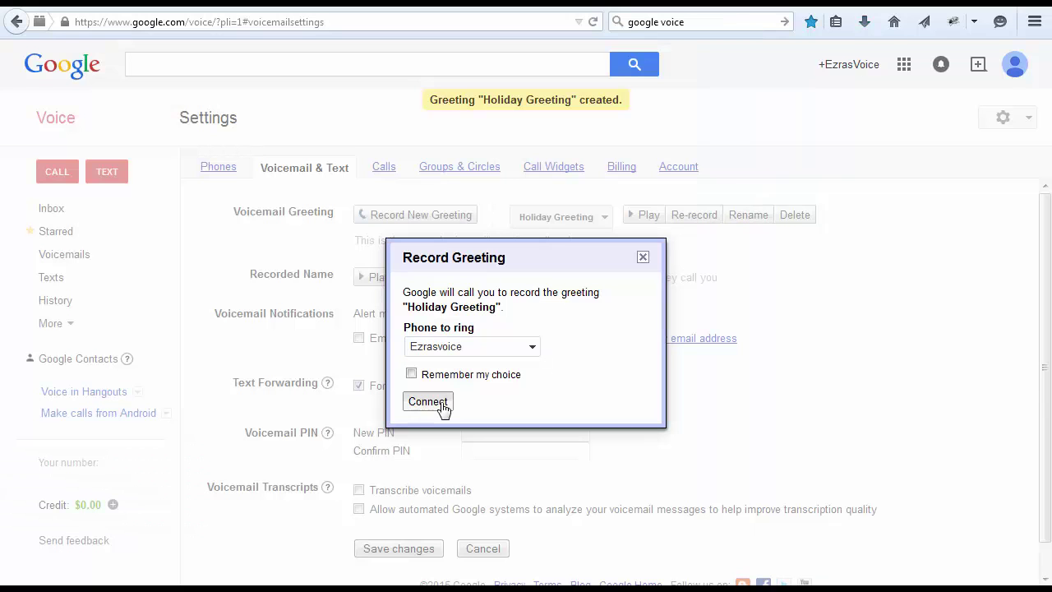
click(438, 403)
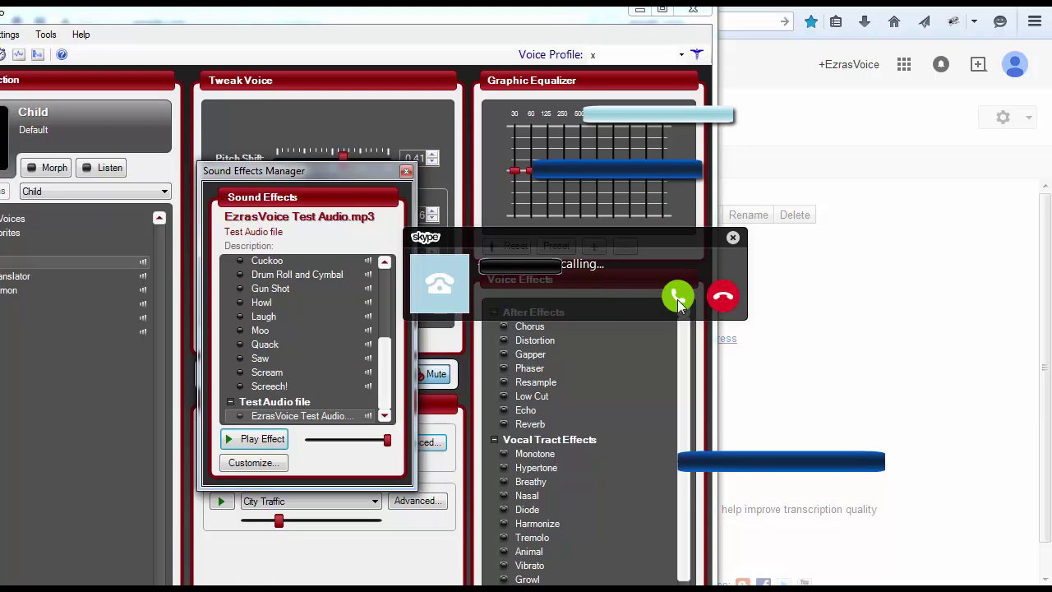
Answer the incoming Skype call and play EzrasVoice Test Audio.mp3 from MorphVOX Pro into it.
click(679, 298)
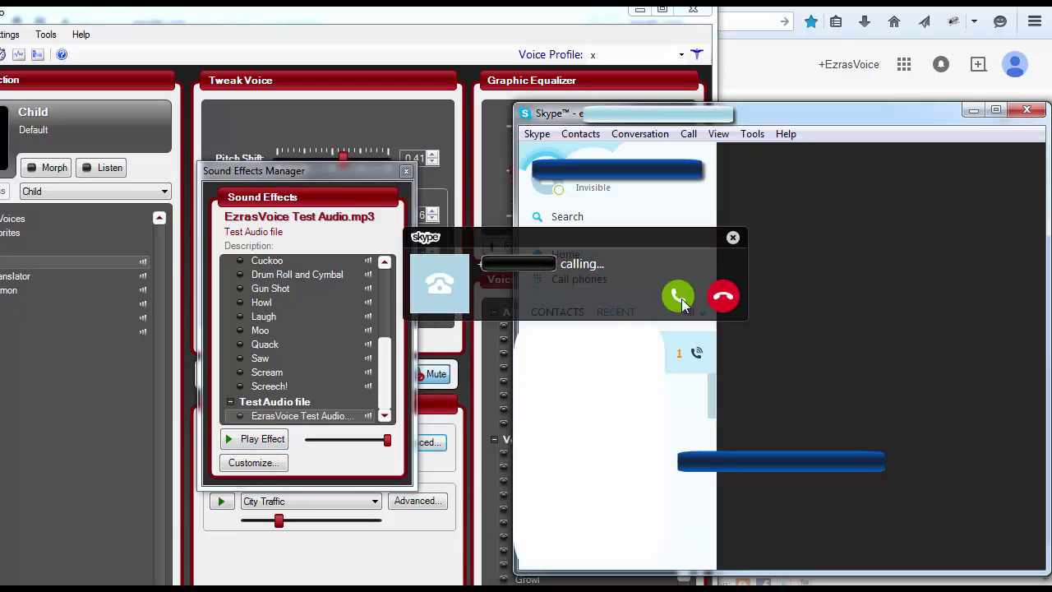
click(682, 299)
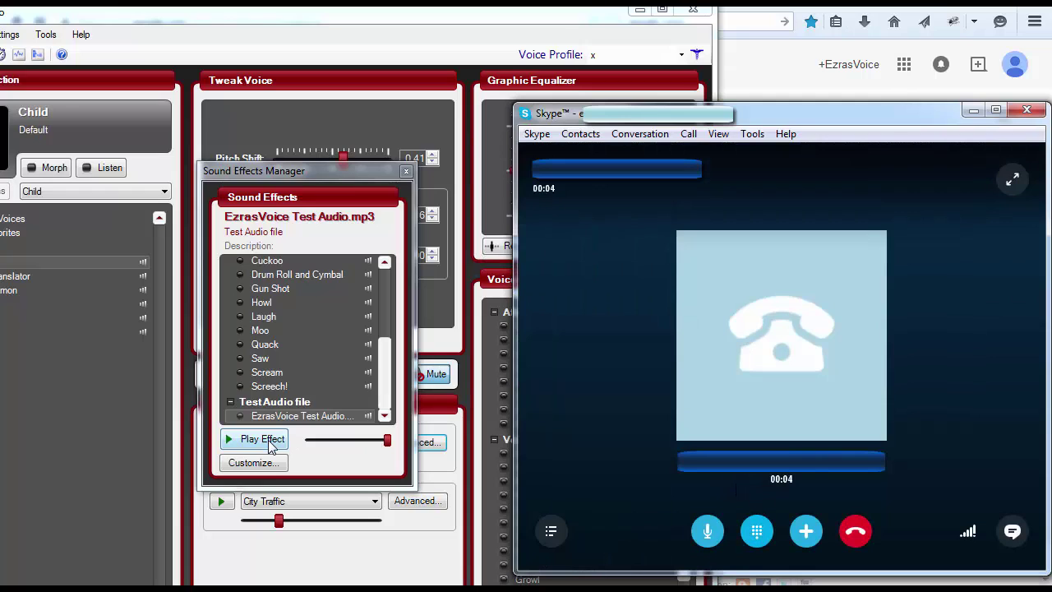
click(261, 439)
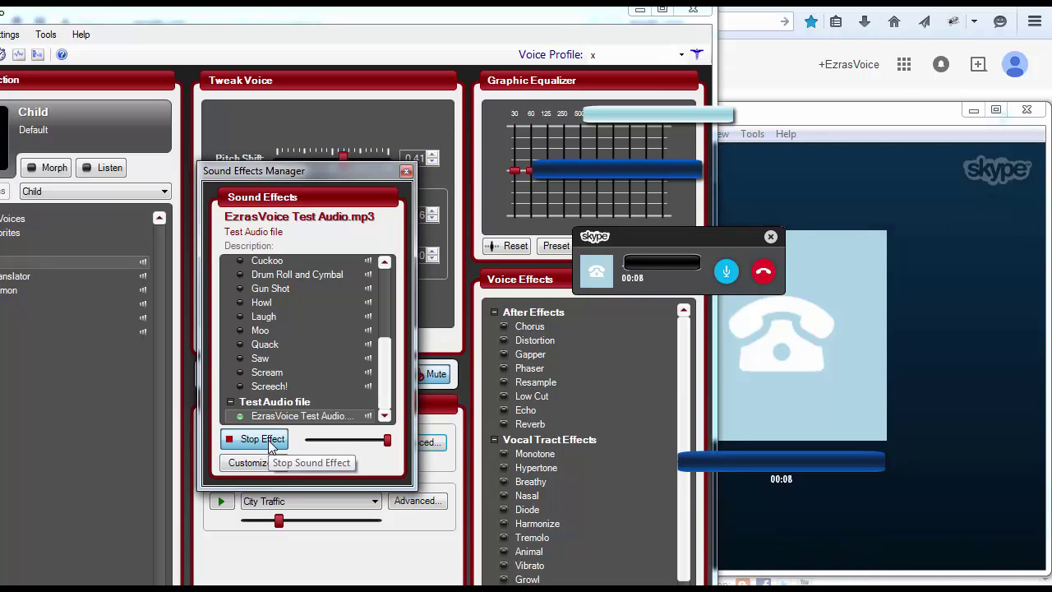
Enter # and 1 on the Skype call's dial pad to finish the recording, and close the call and the Record Greeting dialog.
mouse_move(768, 487)
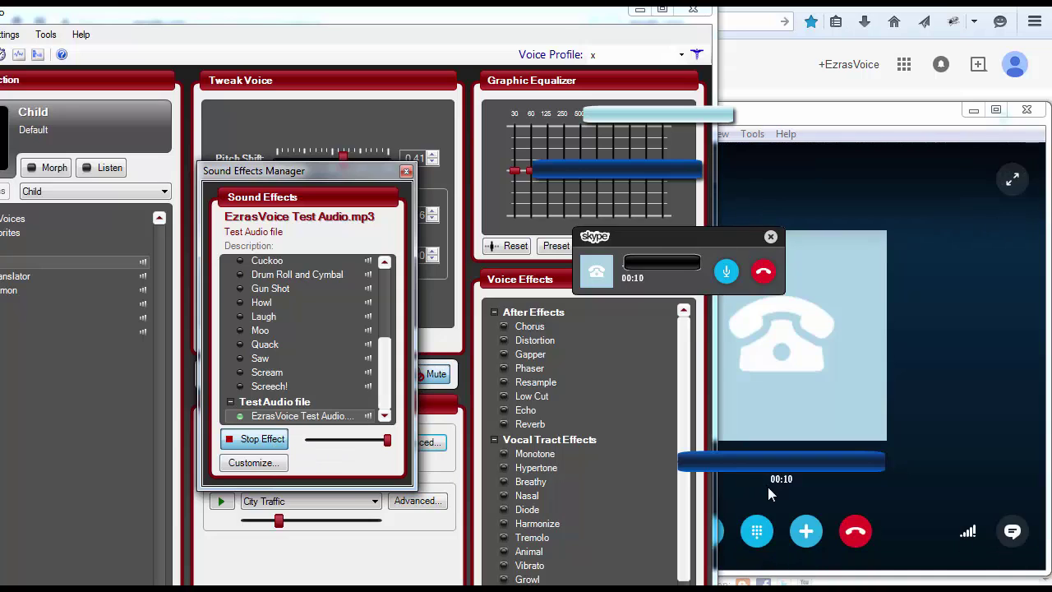
click(770, 536)
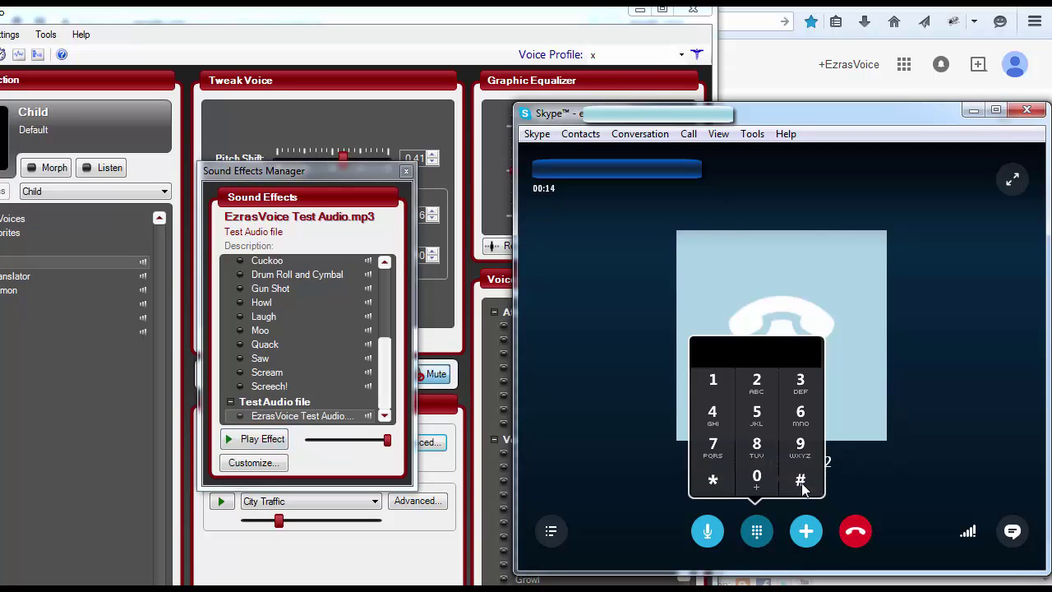
click(802, 483)
click(713, 382)
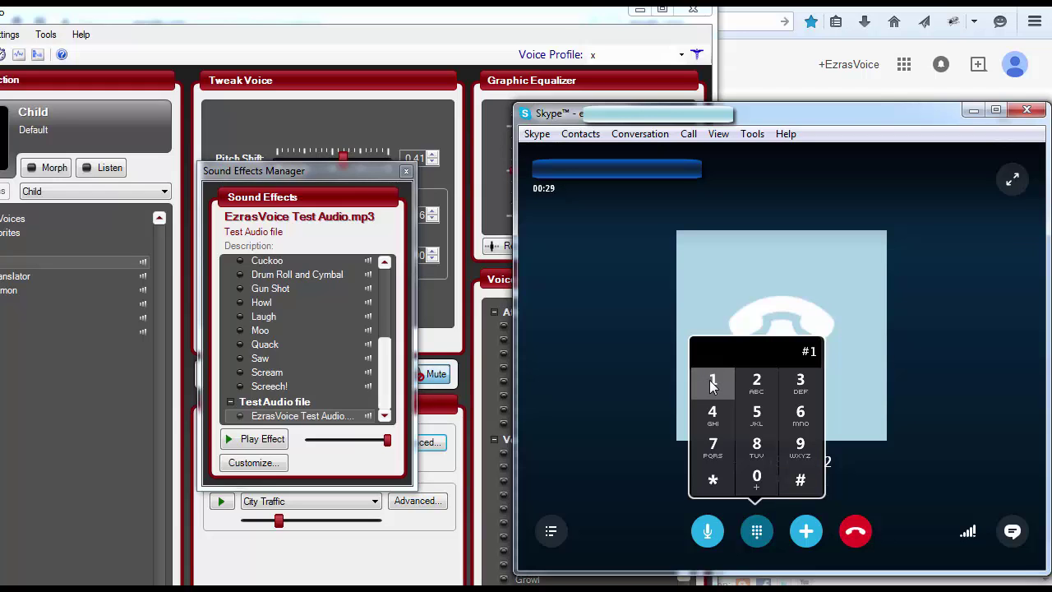
click(856, 532)
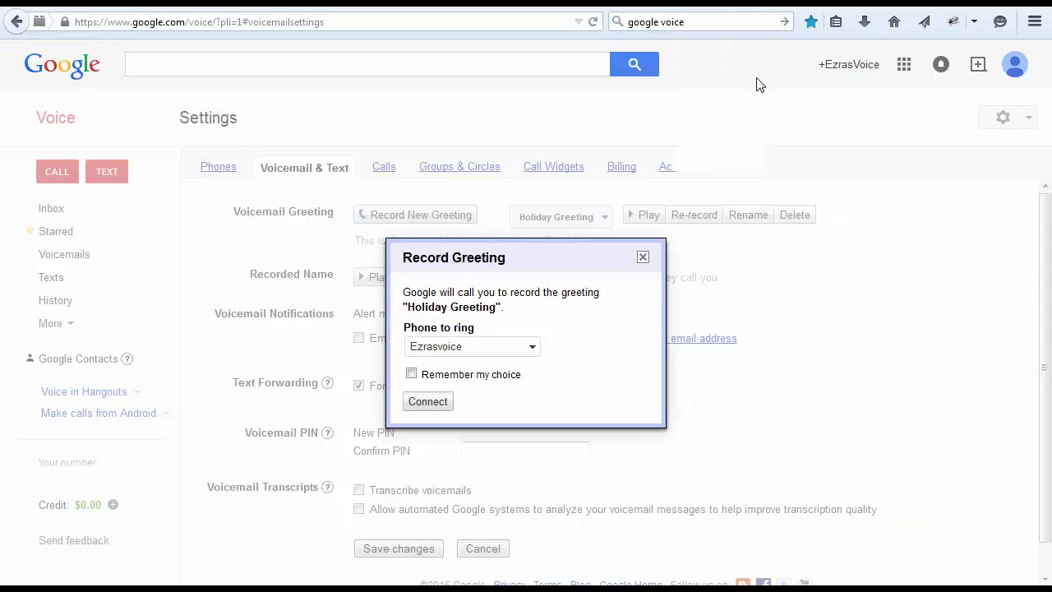
click(643, 257)
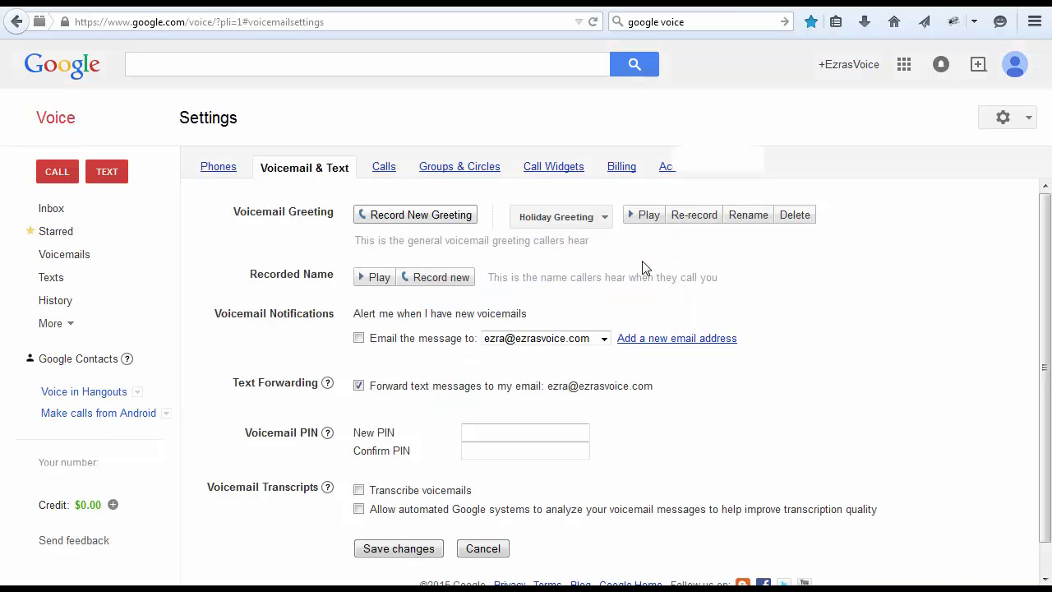